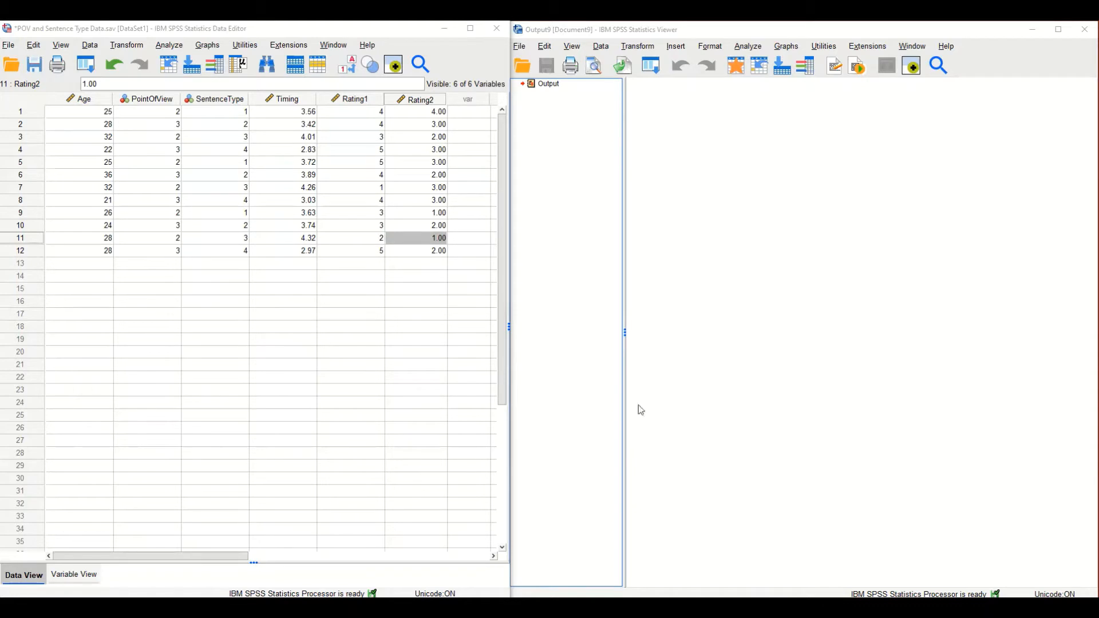
Examine the SentenceType codes in the first four cases and the matching Timing values in the dataset.
click(253, 290)
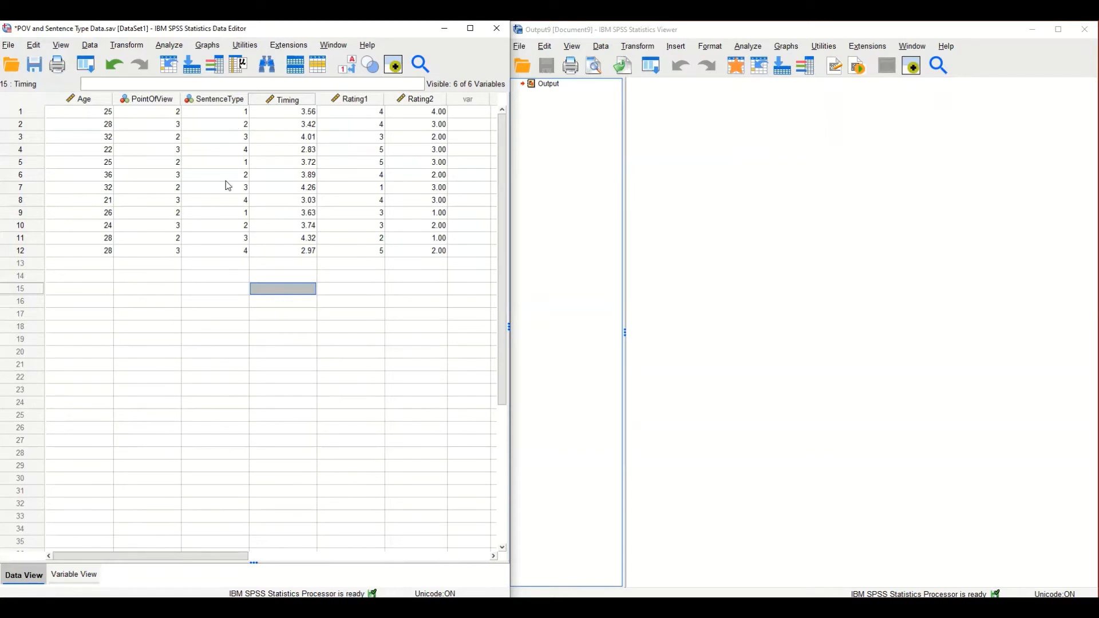
click(314, 150)
click(244, 112)
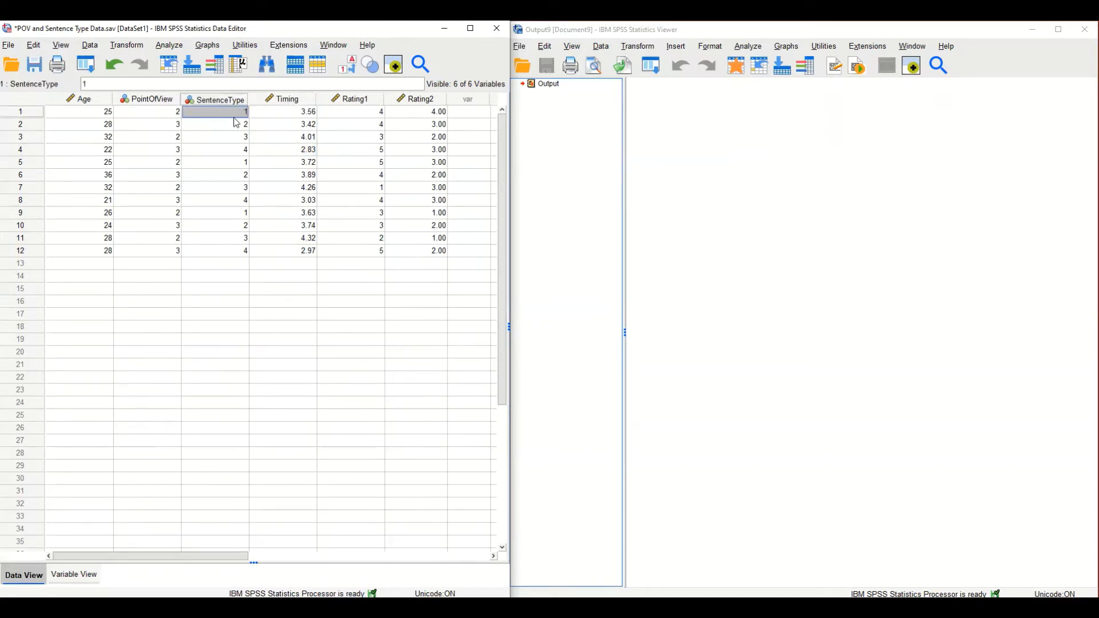
key(Down)
key(Down)
key(Down)
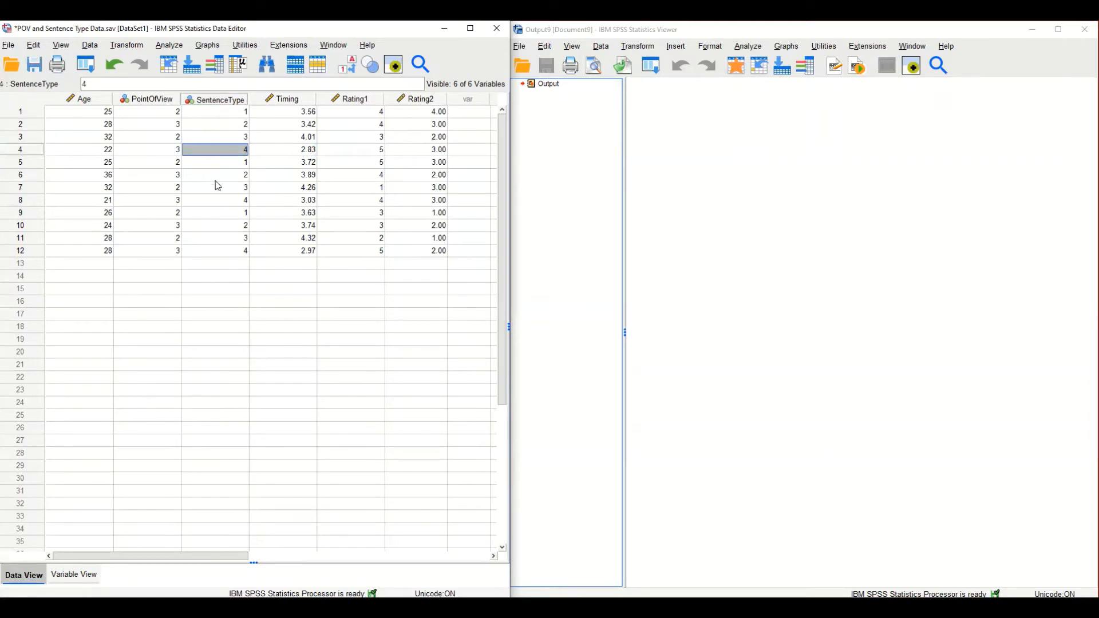
click(284, 150)
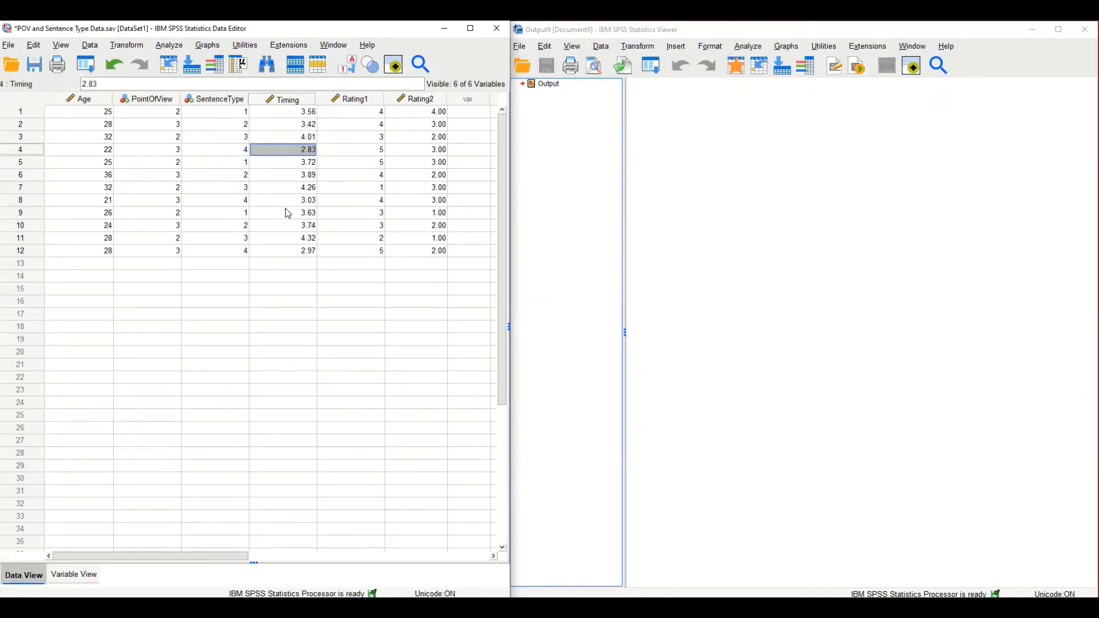
click(286, 213)
click(289, 139)
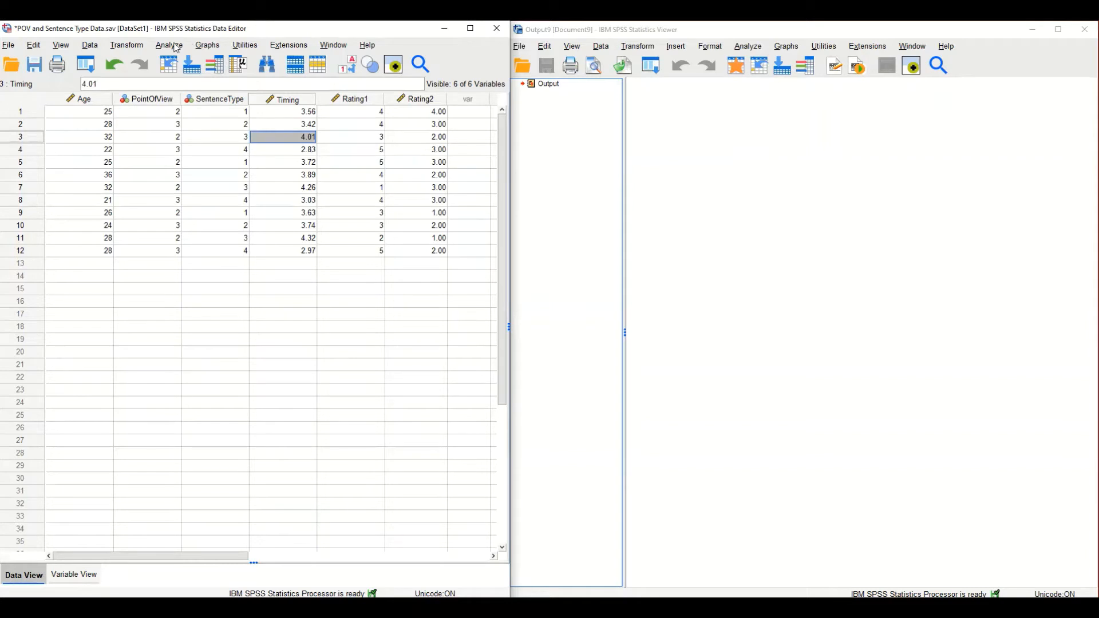
Define a simple bar chart of summaries for groups of cases, with bars representing the mean of Timing.
click(208, 46)
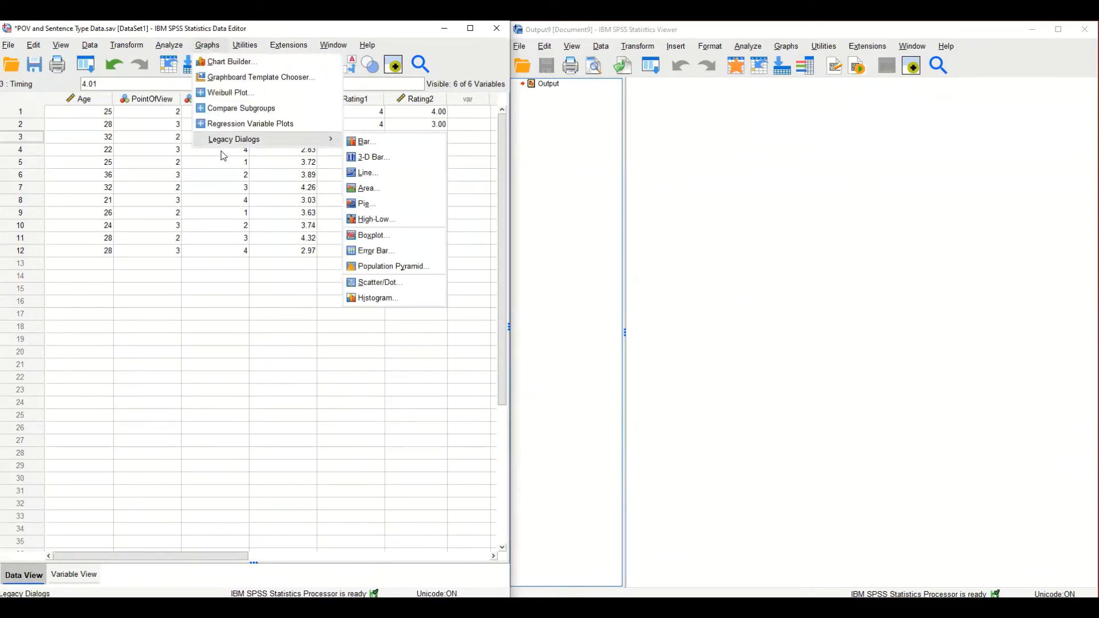
mouse_move(220, 143)
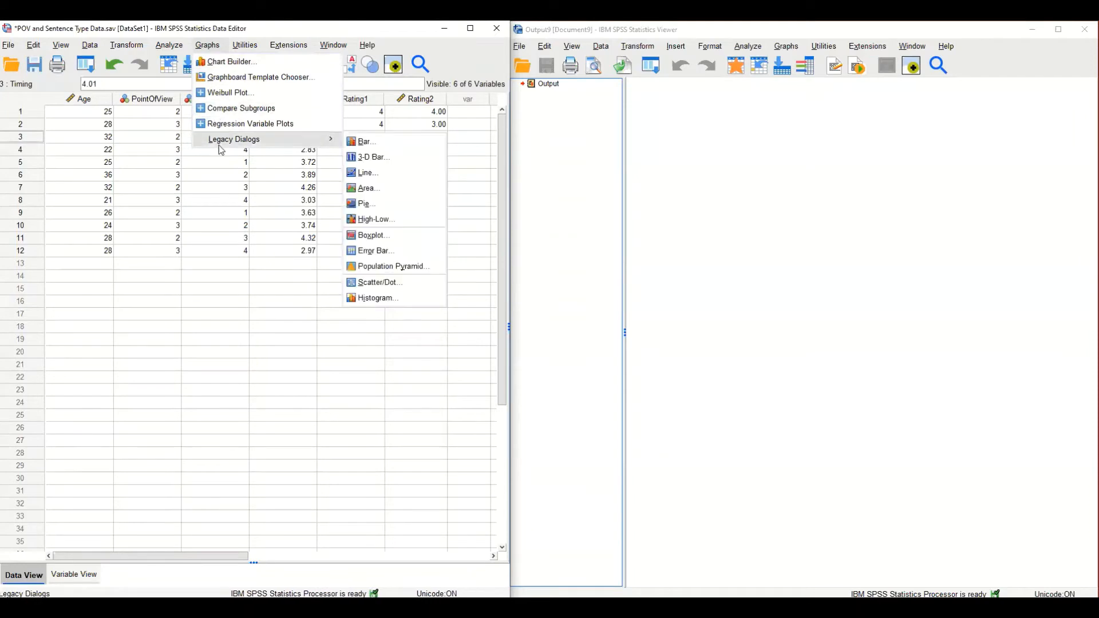
click(400, 145)
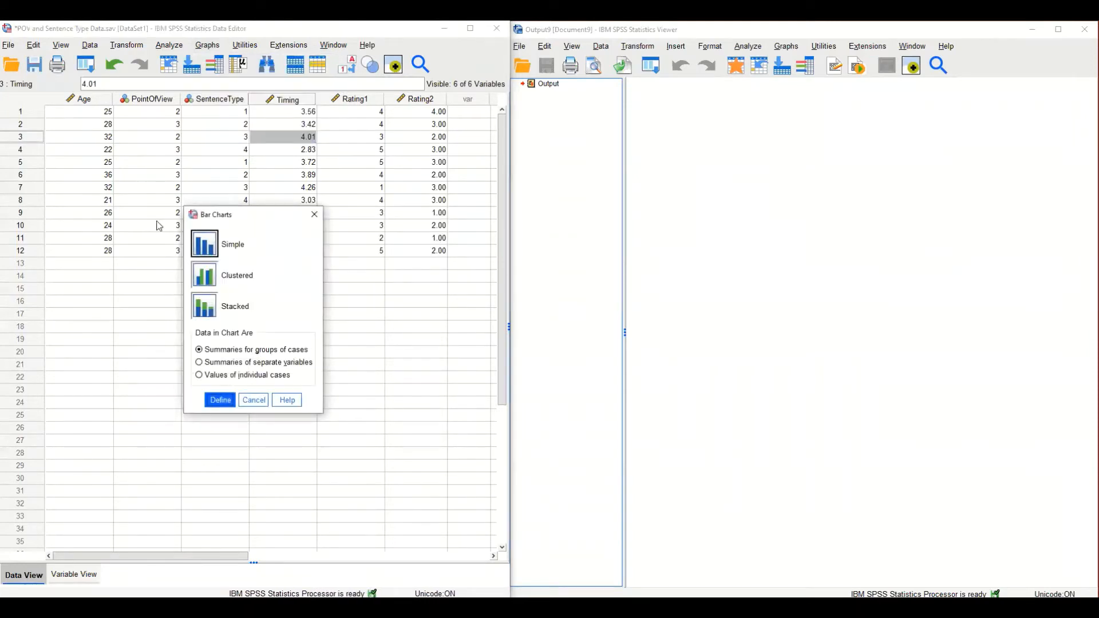
click(207, 395)
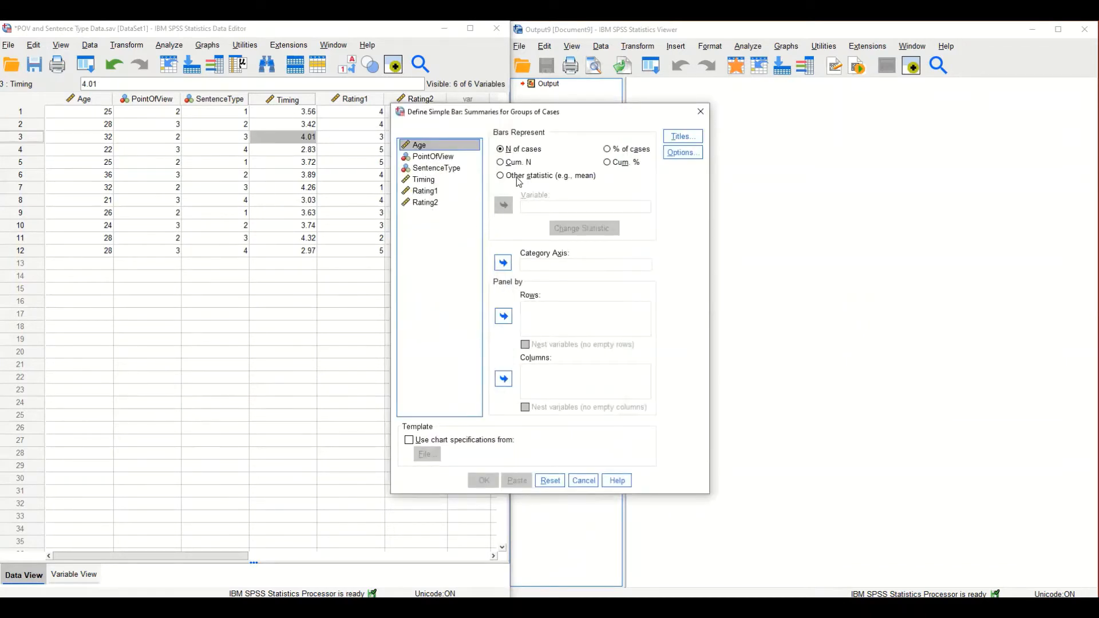
click(513, 177)
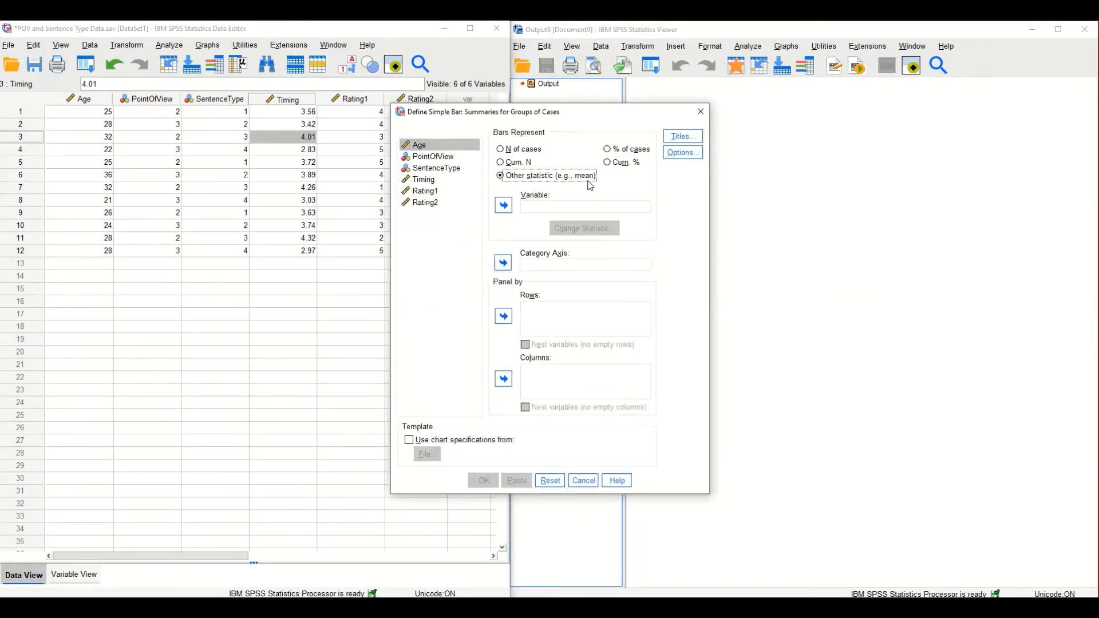
click(430, 180)
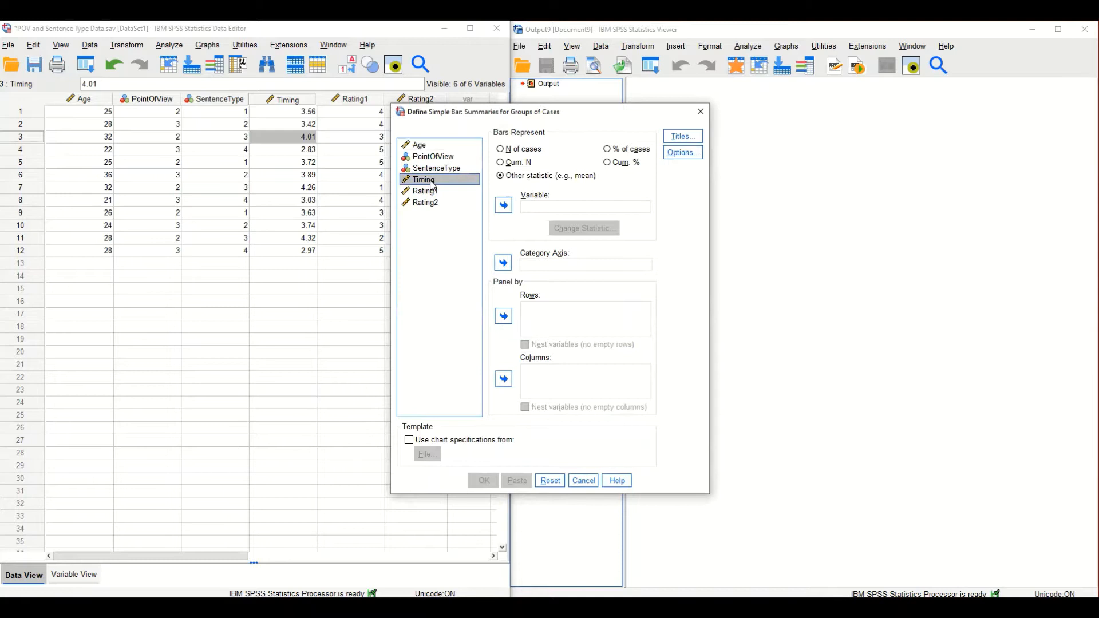
click(502, 208)
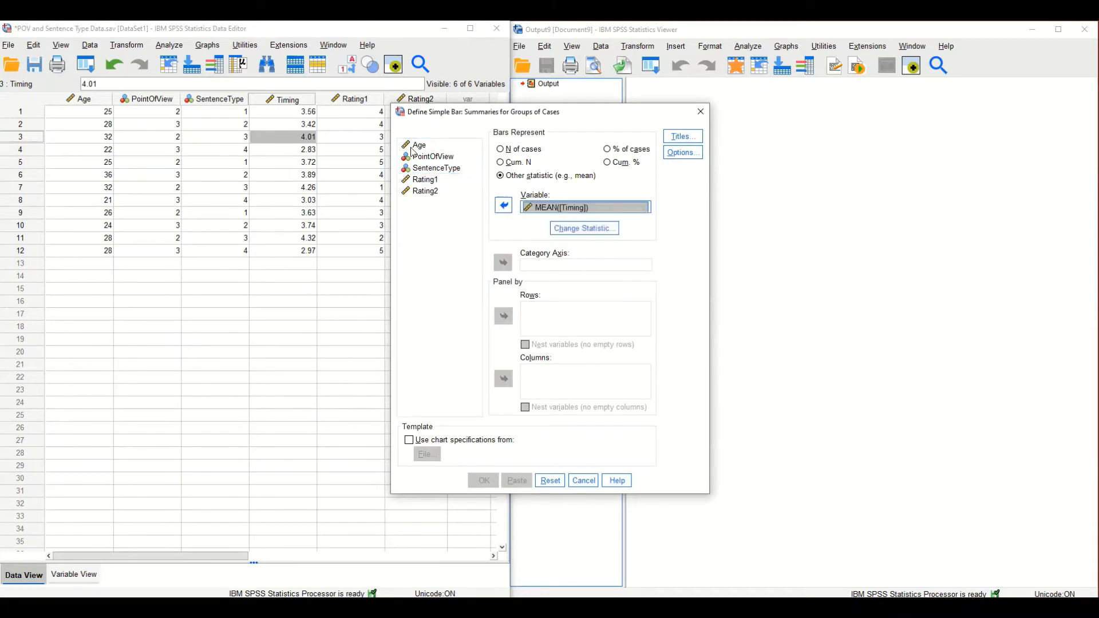
Put SentenceType on the category axis, generate the bar chart, and widen the output window to show the whole chart.
click(435, 169)
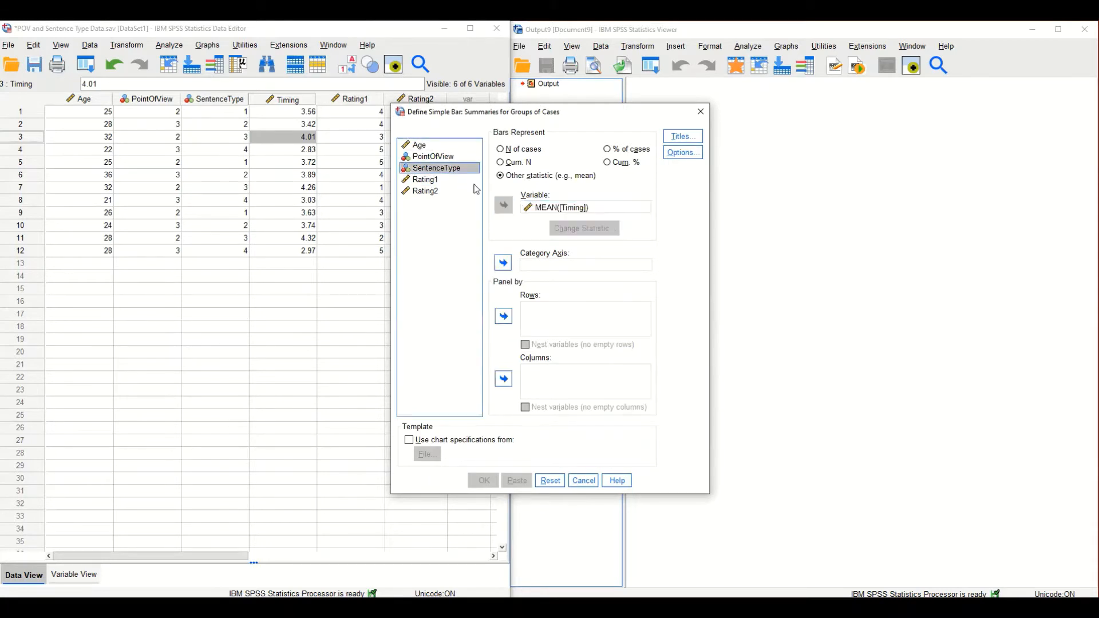
click(503, 263)
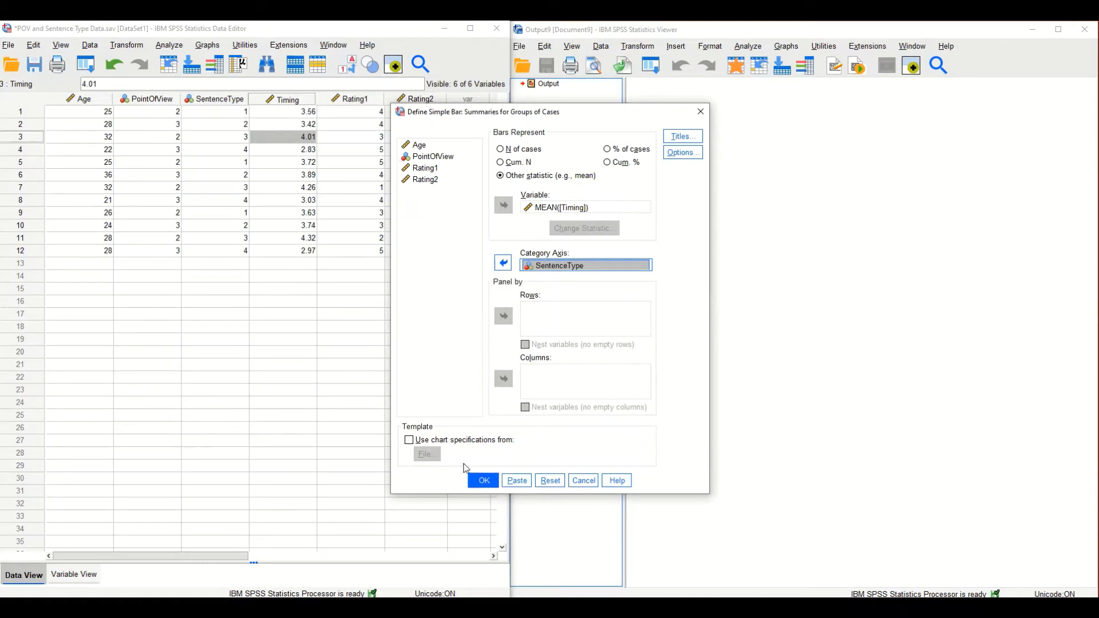
click(484, 481)
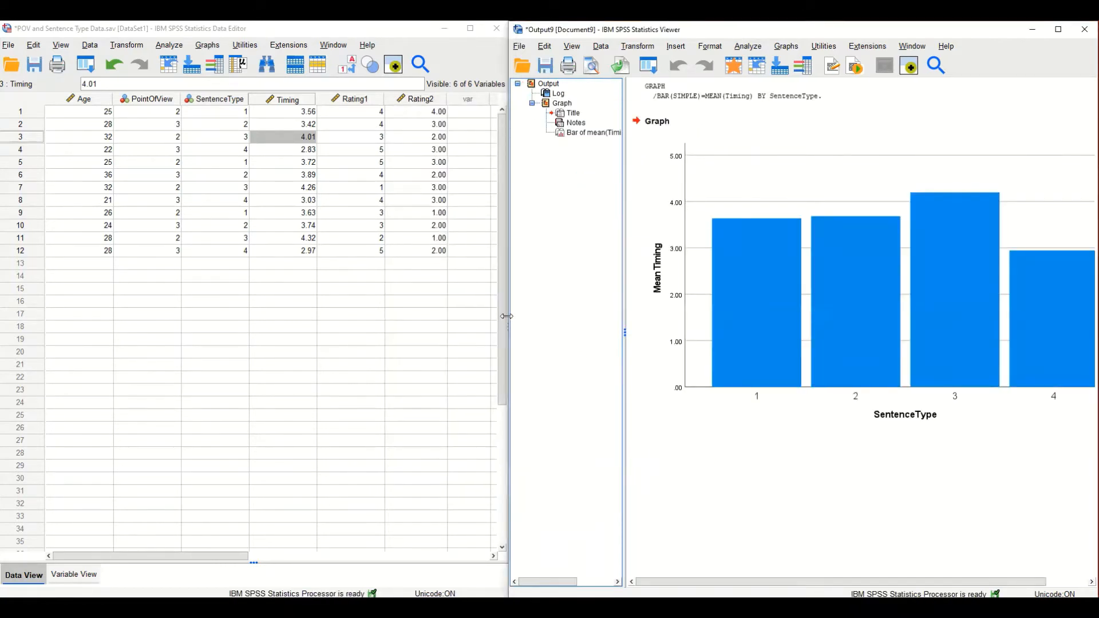
drag(506, 316, 462, 315)
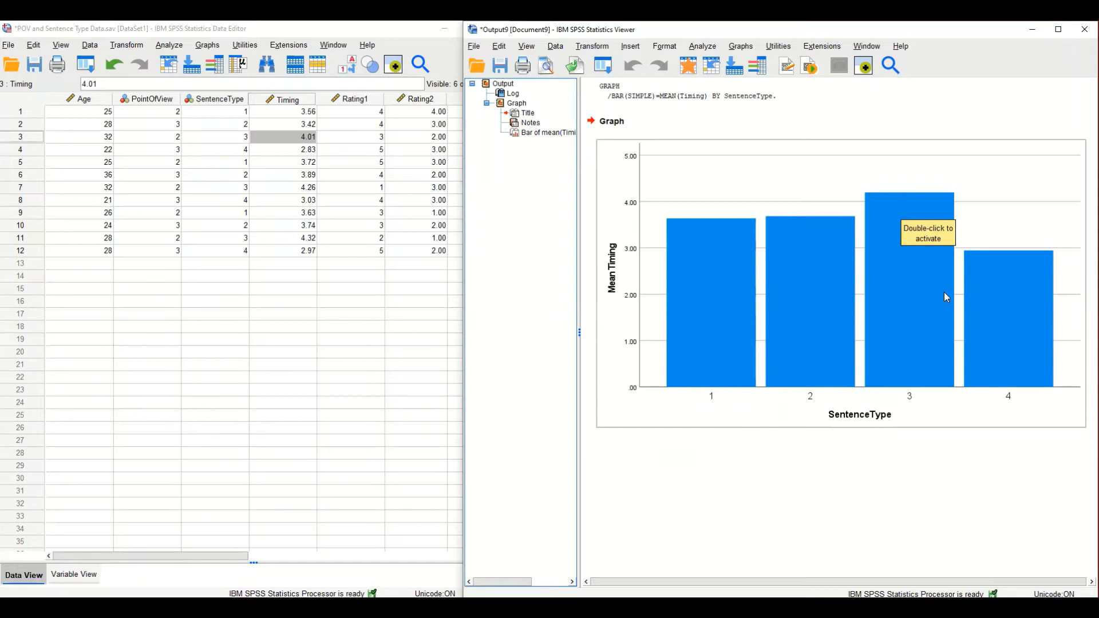
Set up a One-Way ANOVA with SentenceType as the factor and Timing as the dependent variable.
click(360, 289)
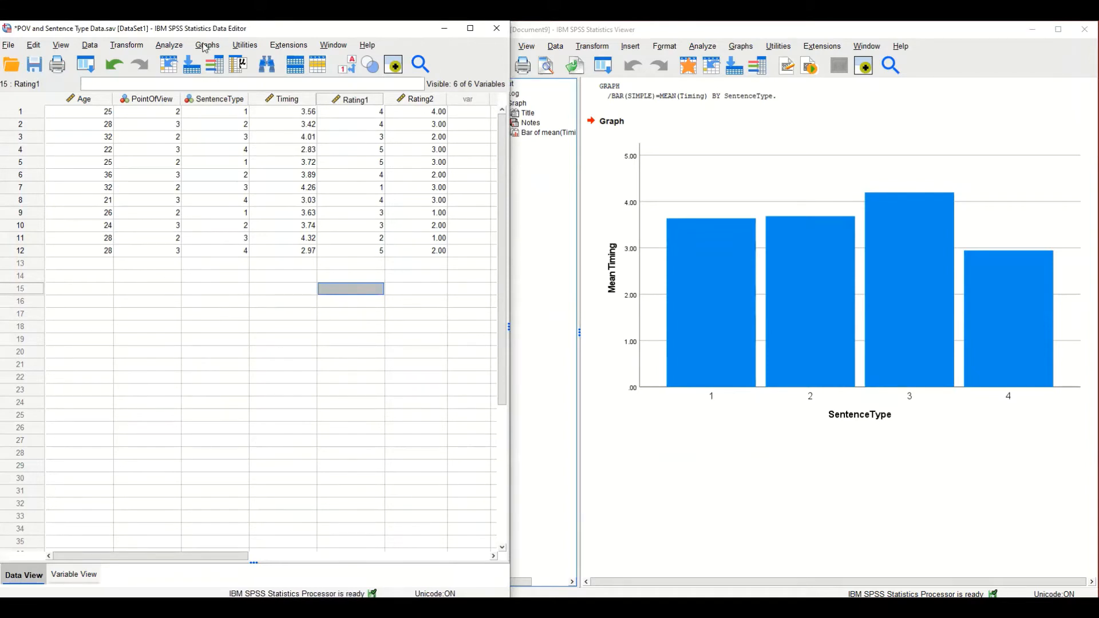
click(170, 46)
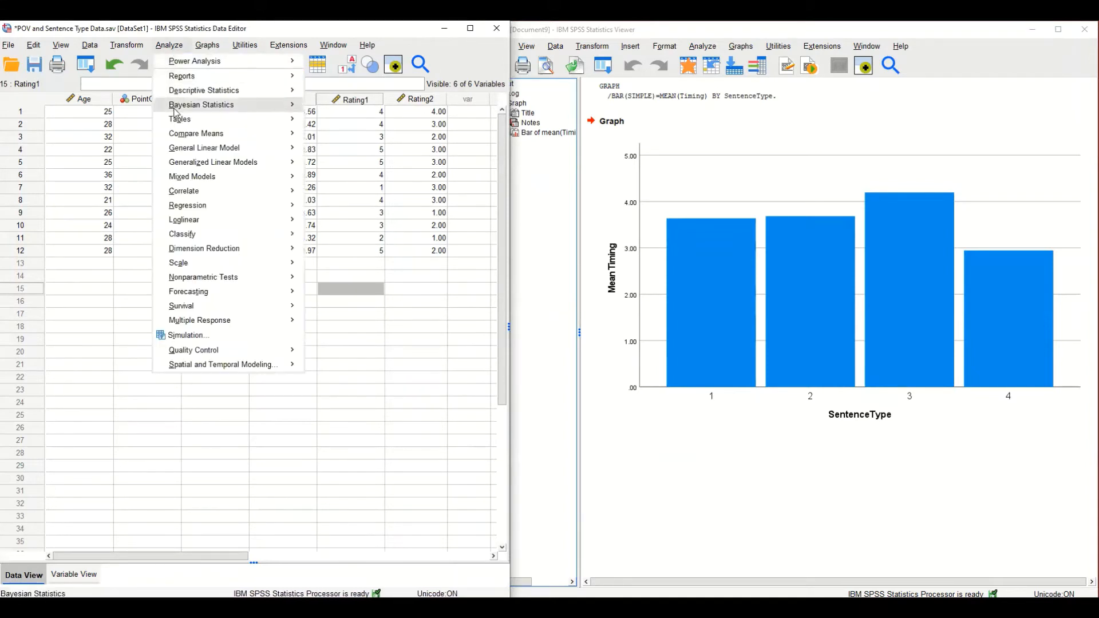
mouse_move(189, 139)
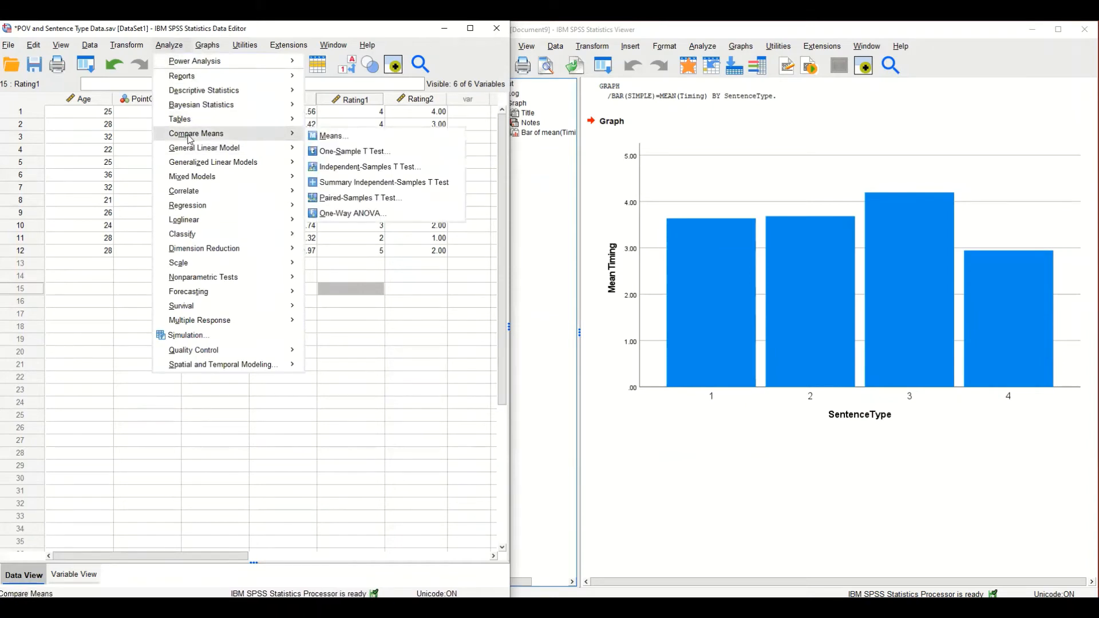
click(413, 217)
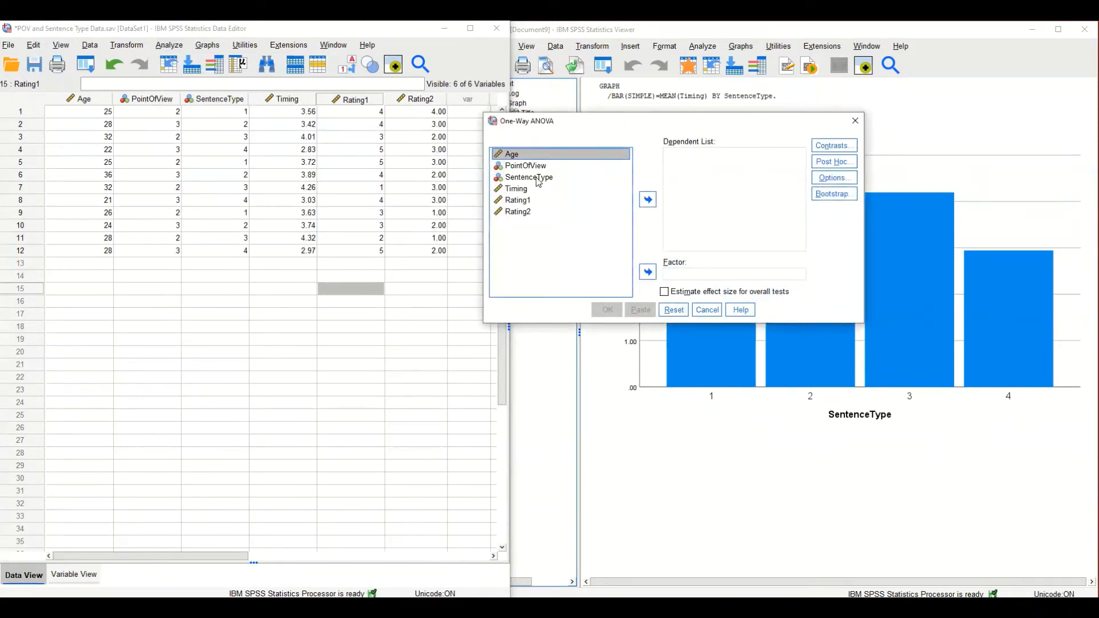
click(493, 181)
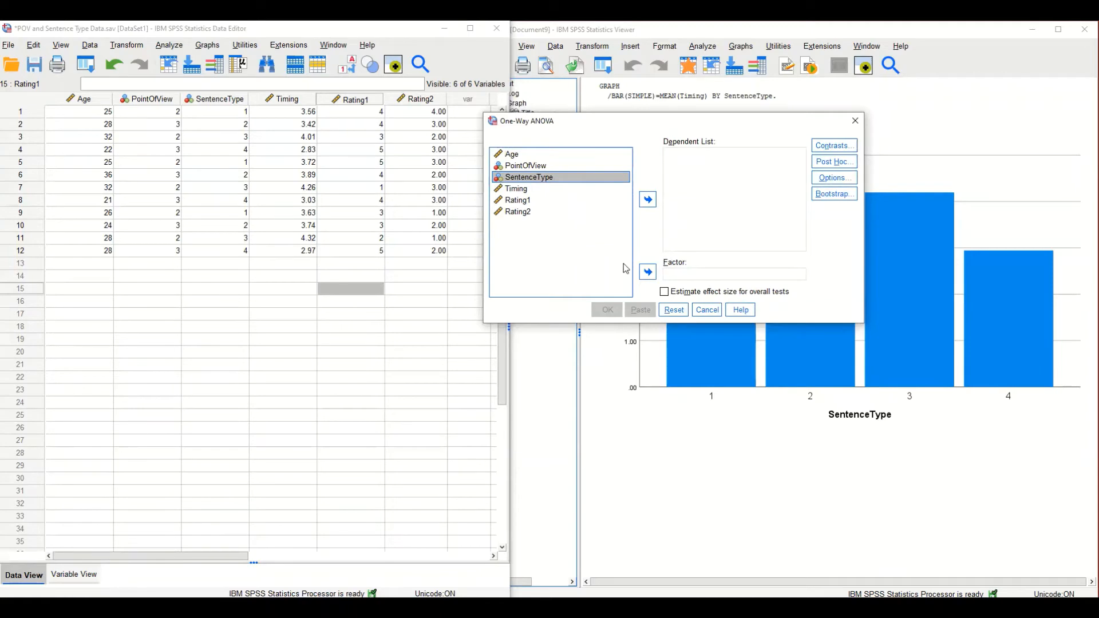
click(646, 272)
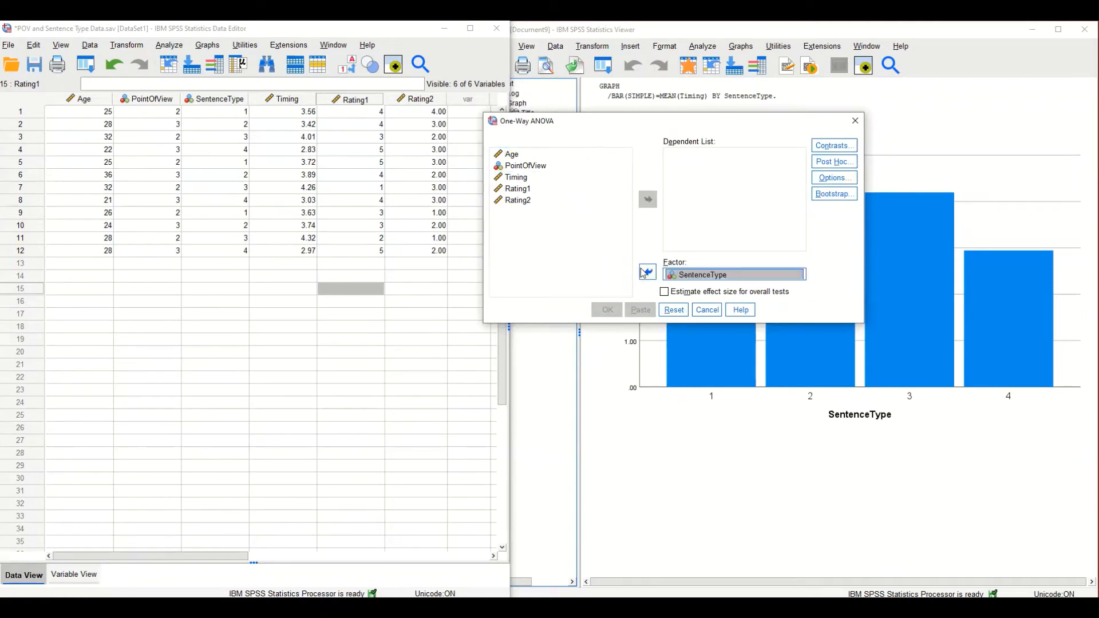
click(516, 177)
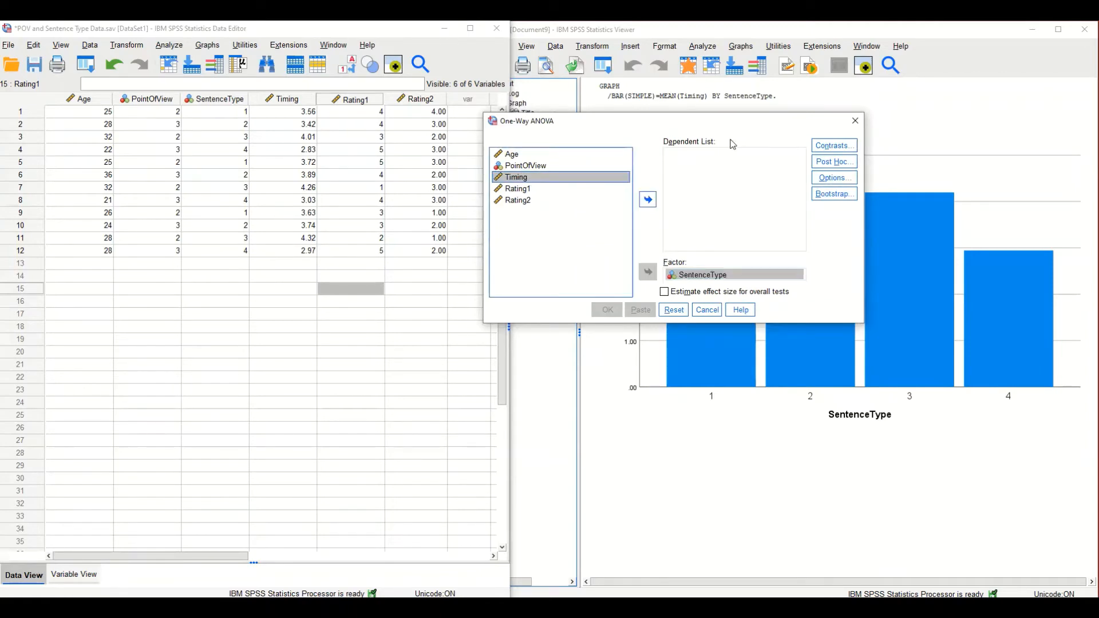
click(648, 200)
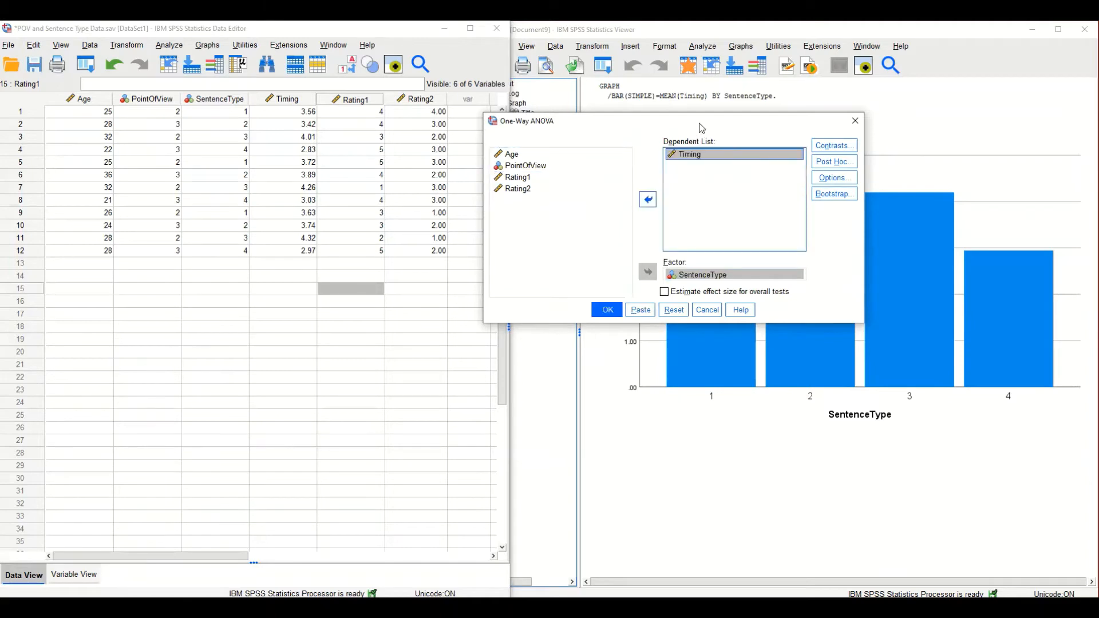
Include descriptive statistics in the One-Way ANOVA options.
drag(701, 127, 597, 159)
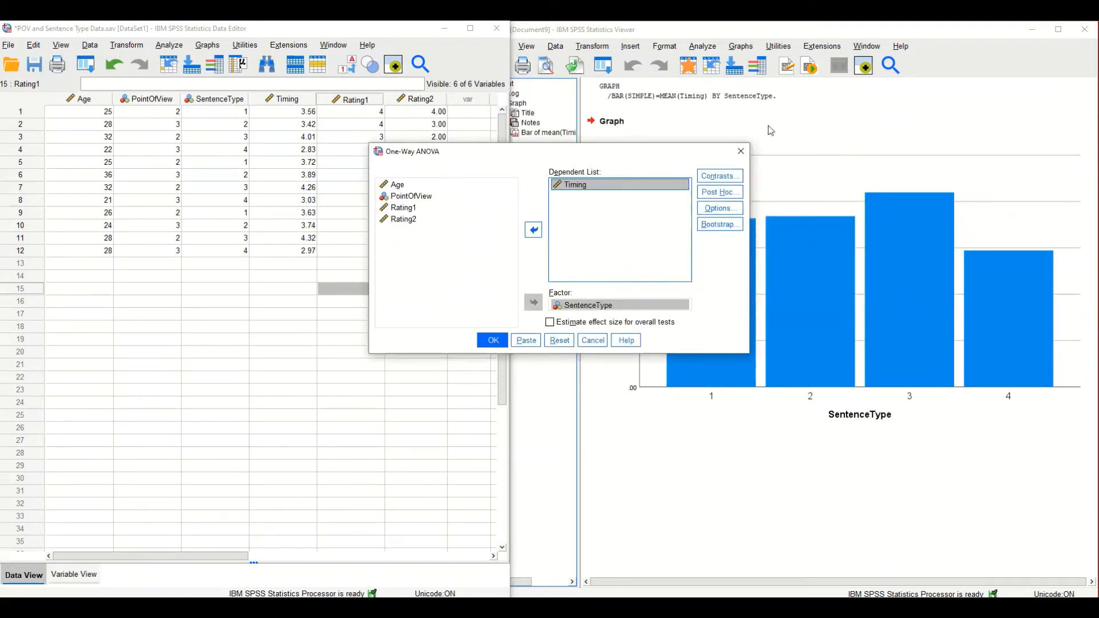
click(729, 214)
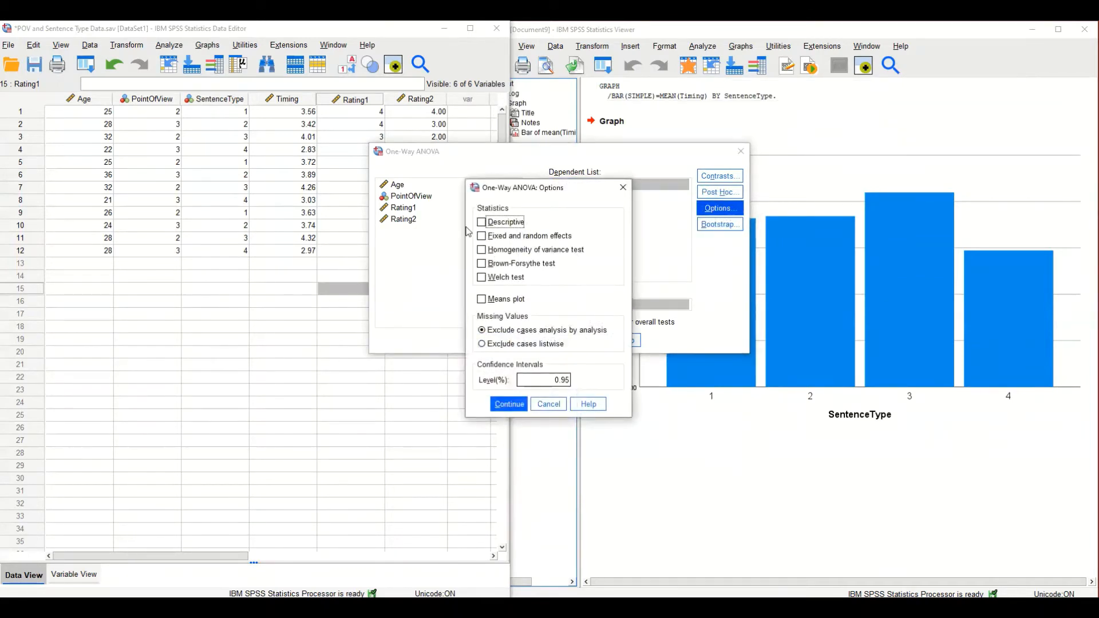
click(482, 222)
click(526, 401)
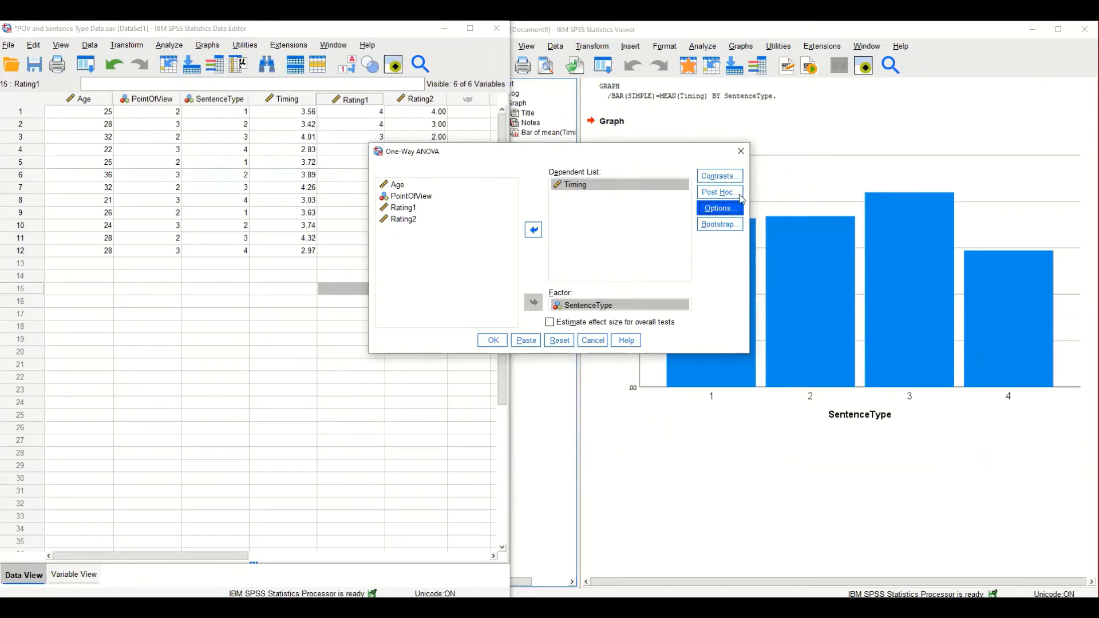
Look over the Contrasts and Post Hoc settings of the One-Way ANOVA, leaving each without changes.
click(724, 180)
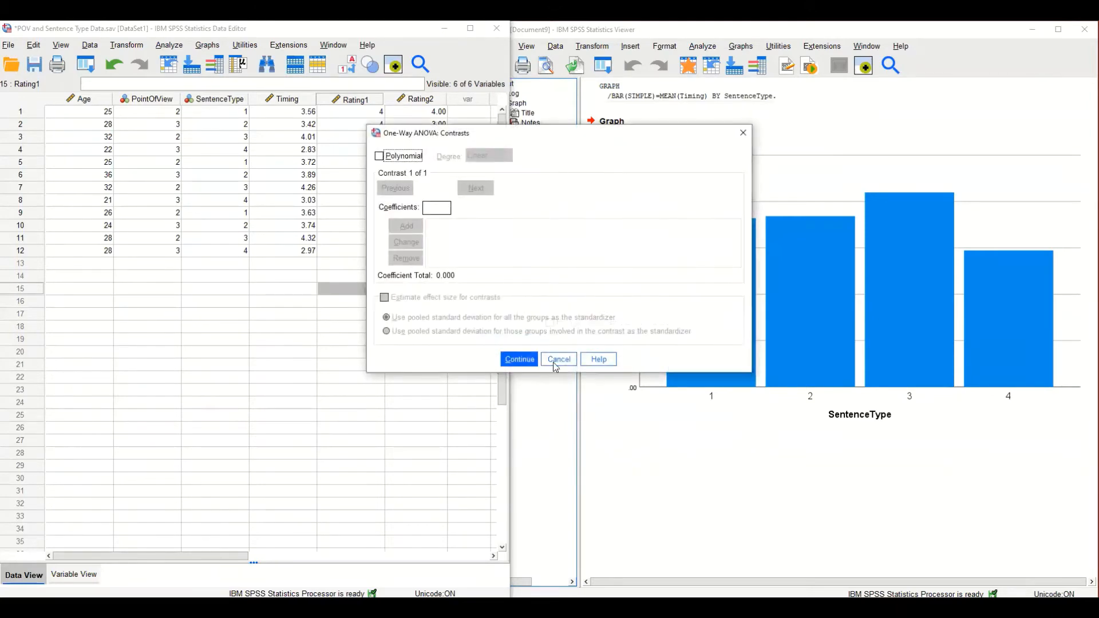
click(553, 358)
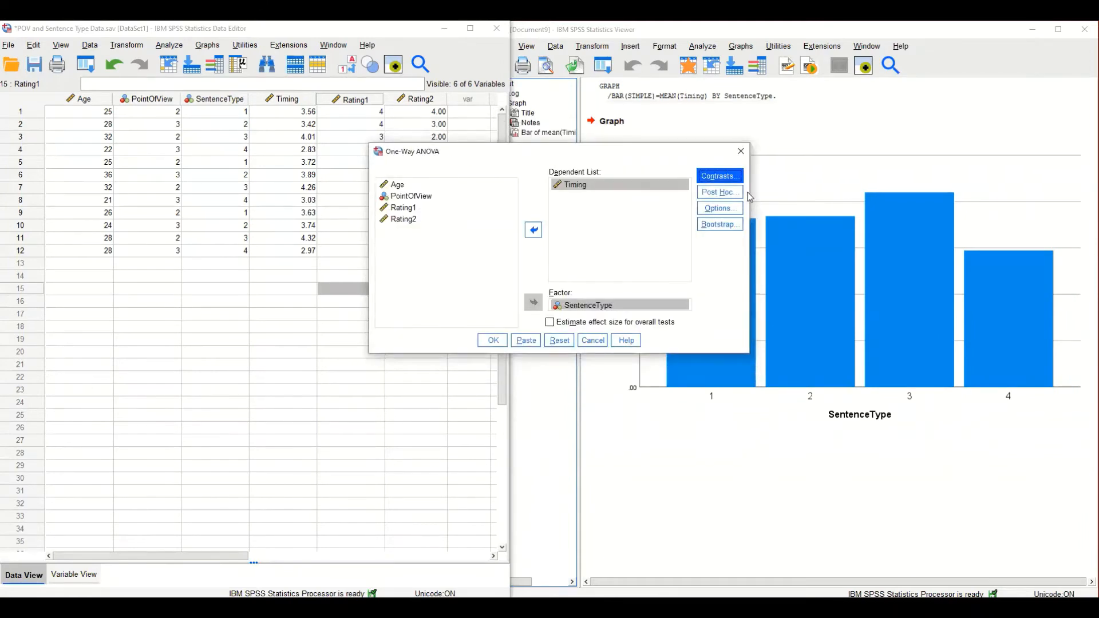
click(720, 193)
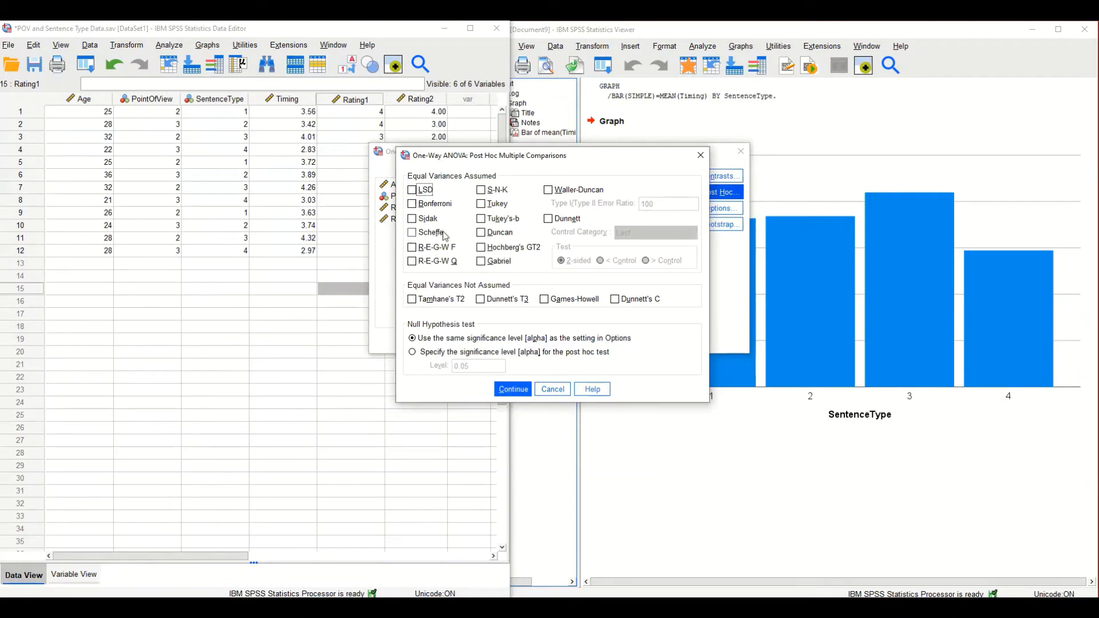
click(552, 389)
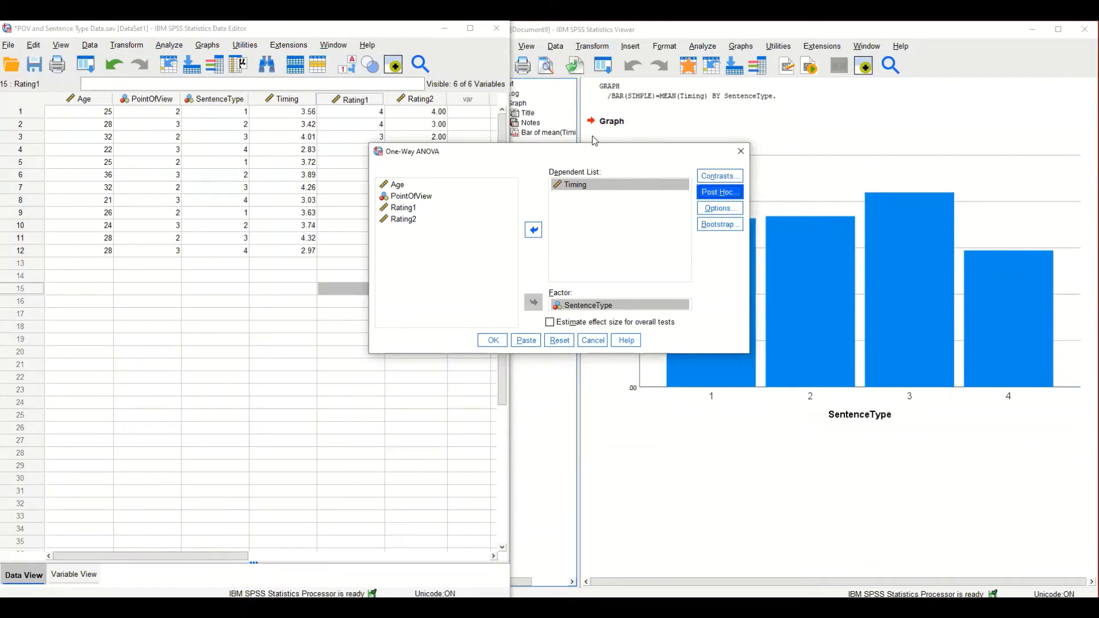
Run the One-Way ANOVA and inspect the degrees of freedom and between-groups results in the ANOVA table.
click(492, 340)
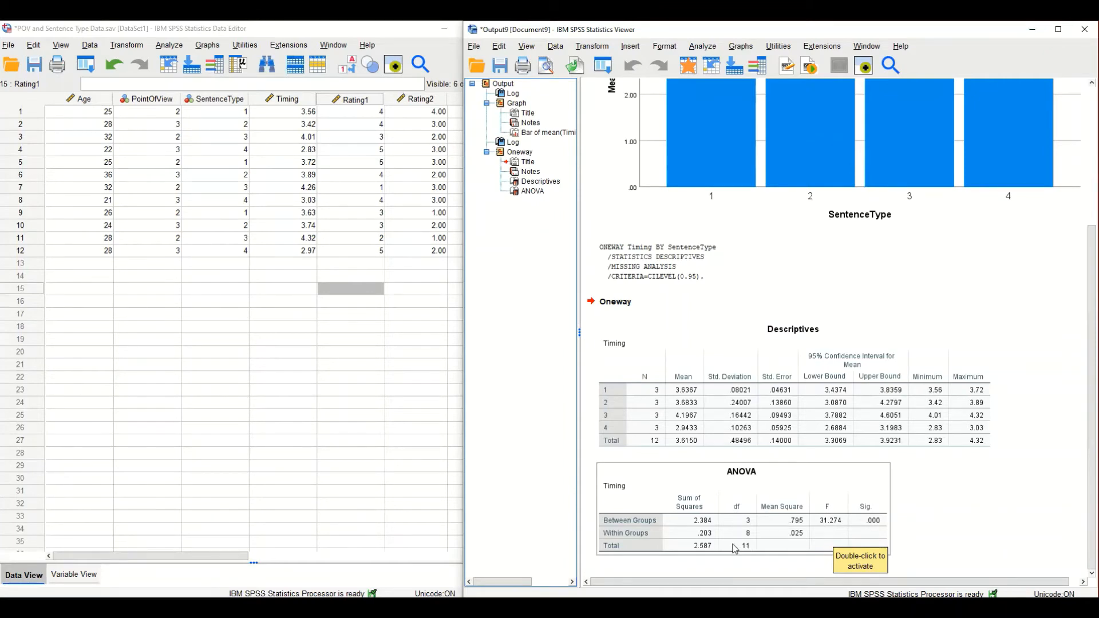
click(742, 562)
click(762, 539)
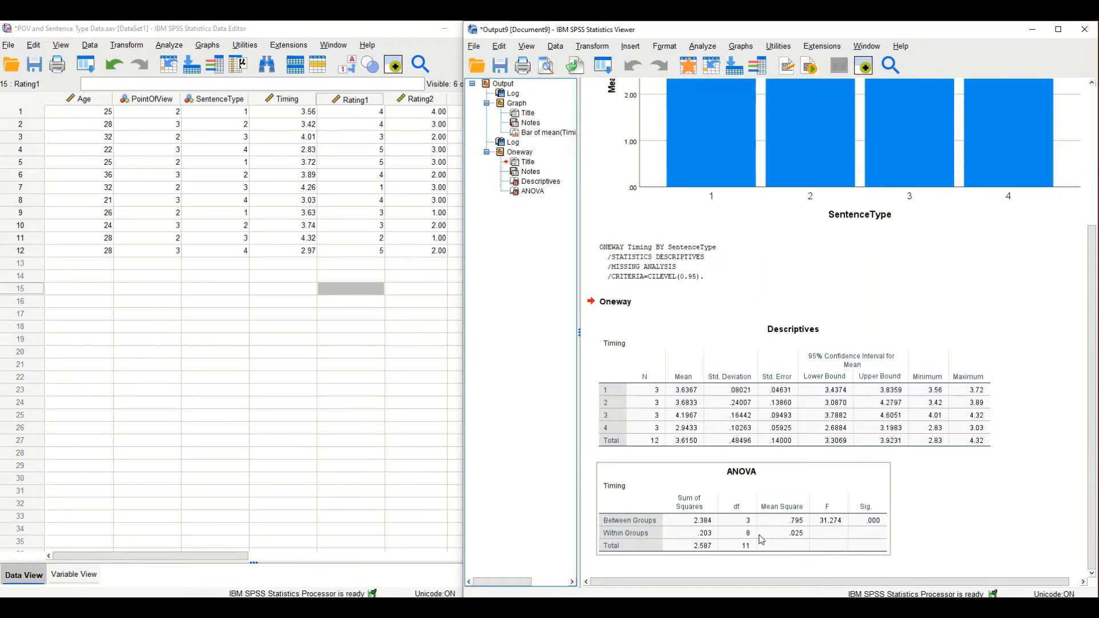
click(723, 523)
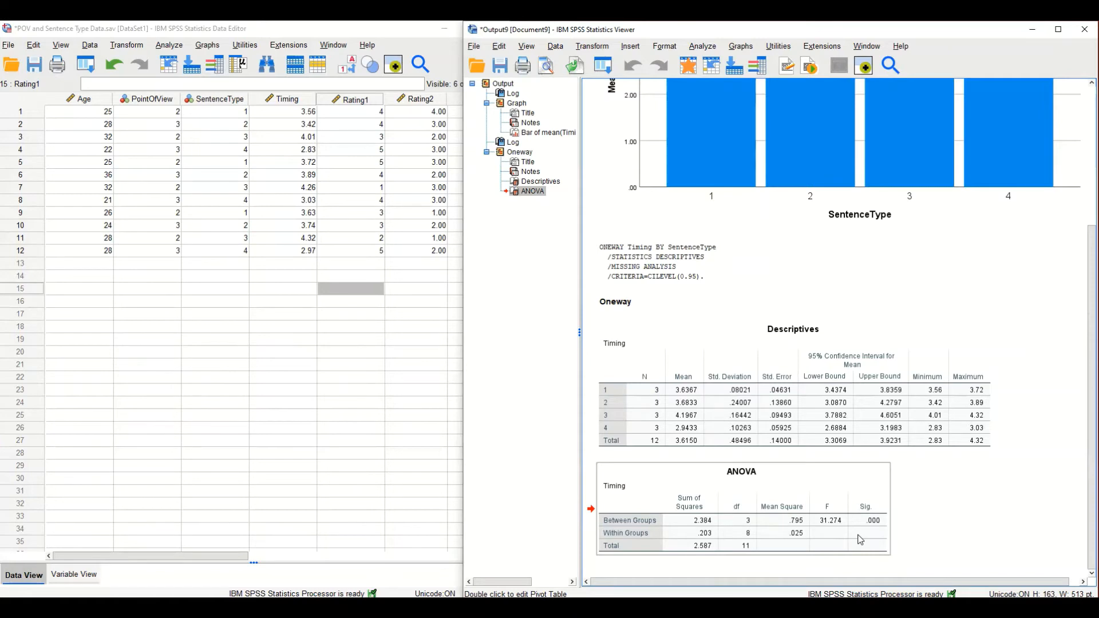
Rerun the One-Way ANOVA of Timing by SentenceType with the Scheffe post hoc test added.
scroll(860, 540, up, 5)
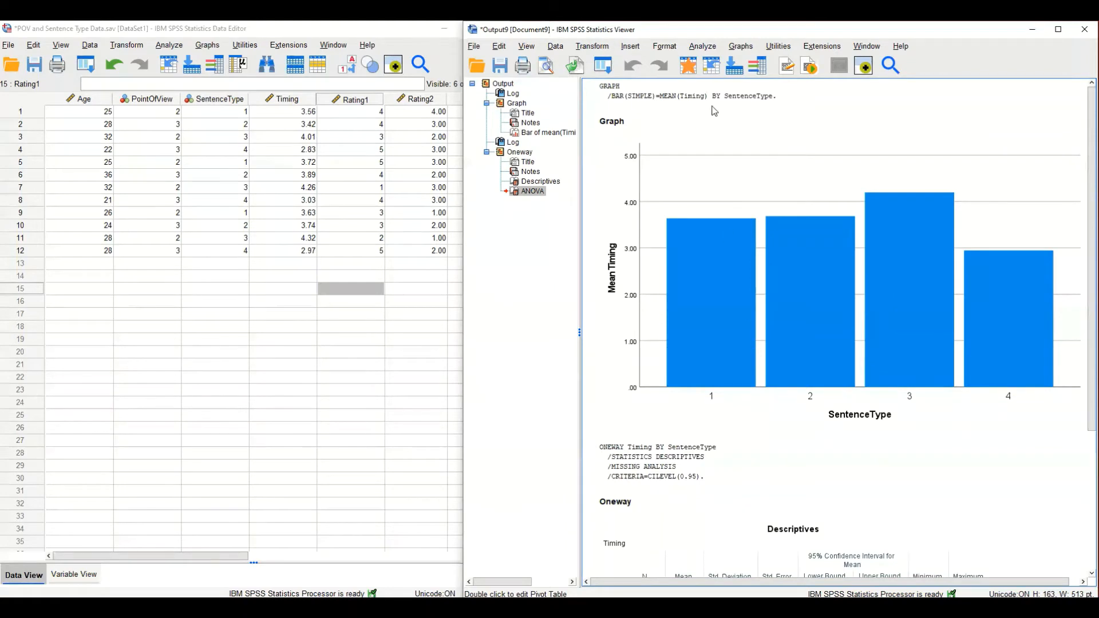
click(704, 47)
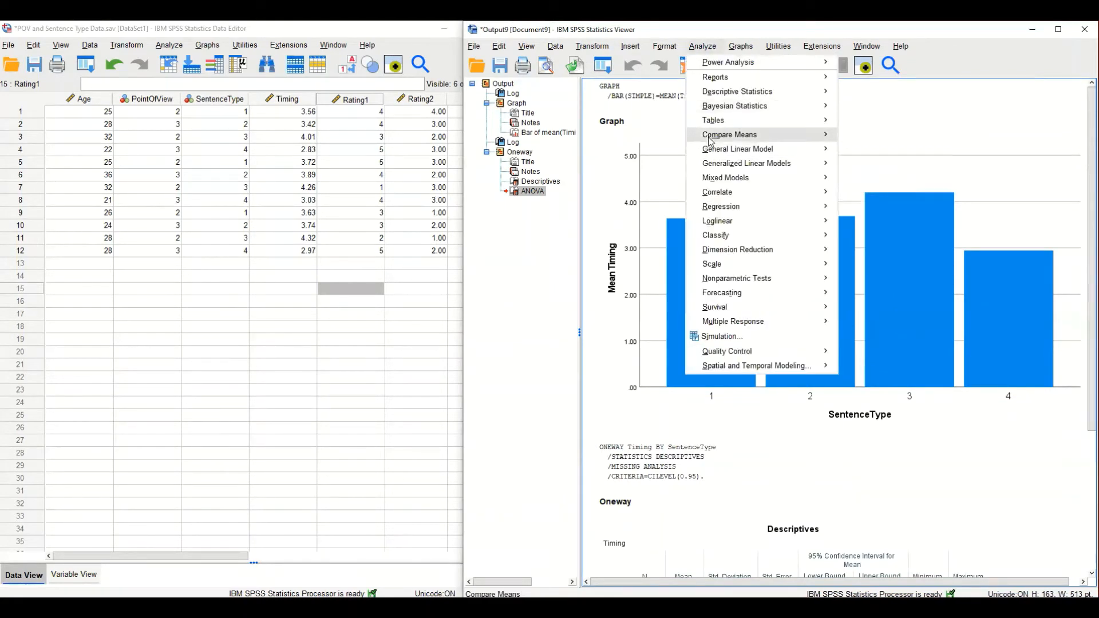
mouse_move(724, 150)
mouse_move(763, 140)
click(885, 214)
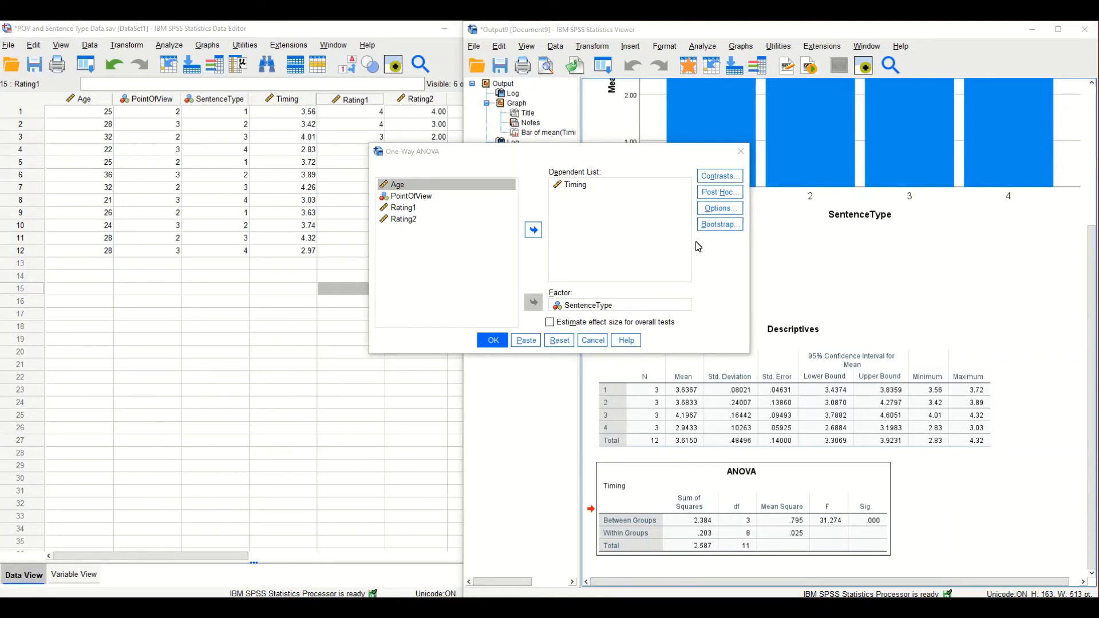
click(723, 195)
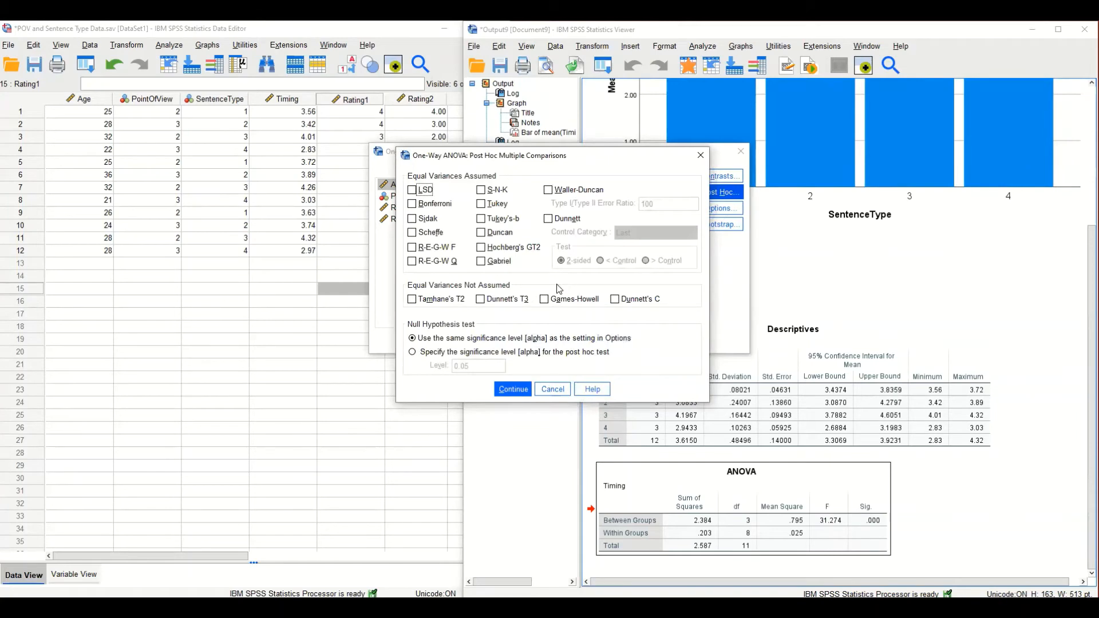
click(413, 233)
click(504, 391)
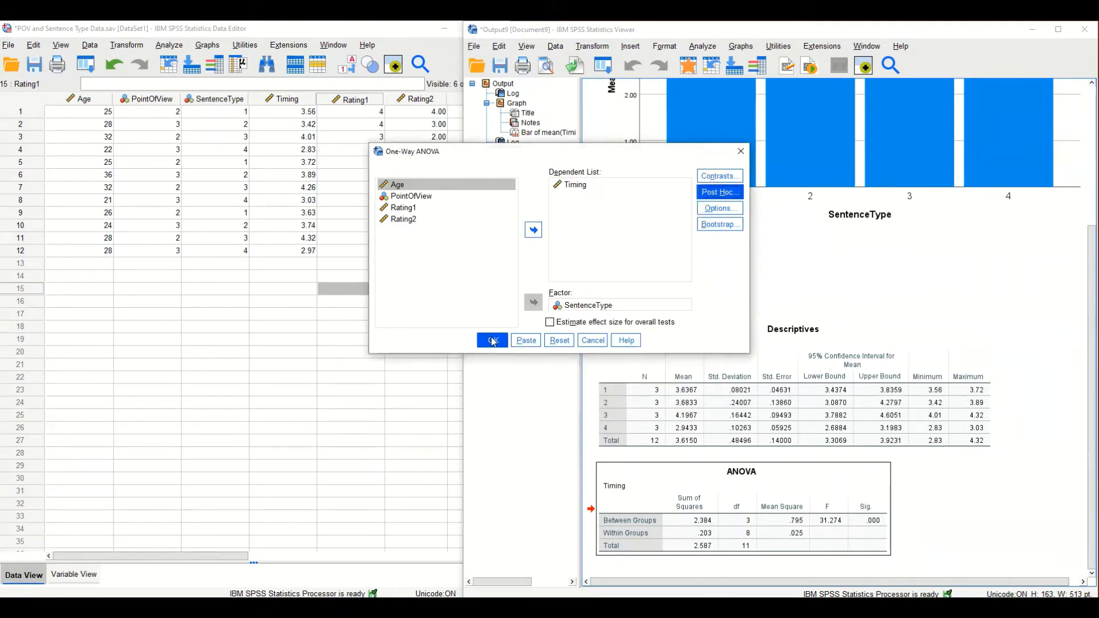
click(492, 341)
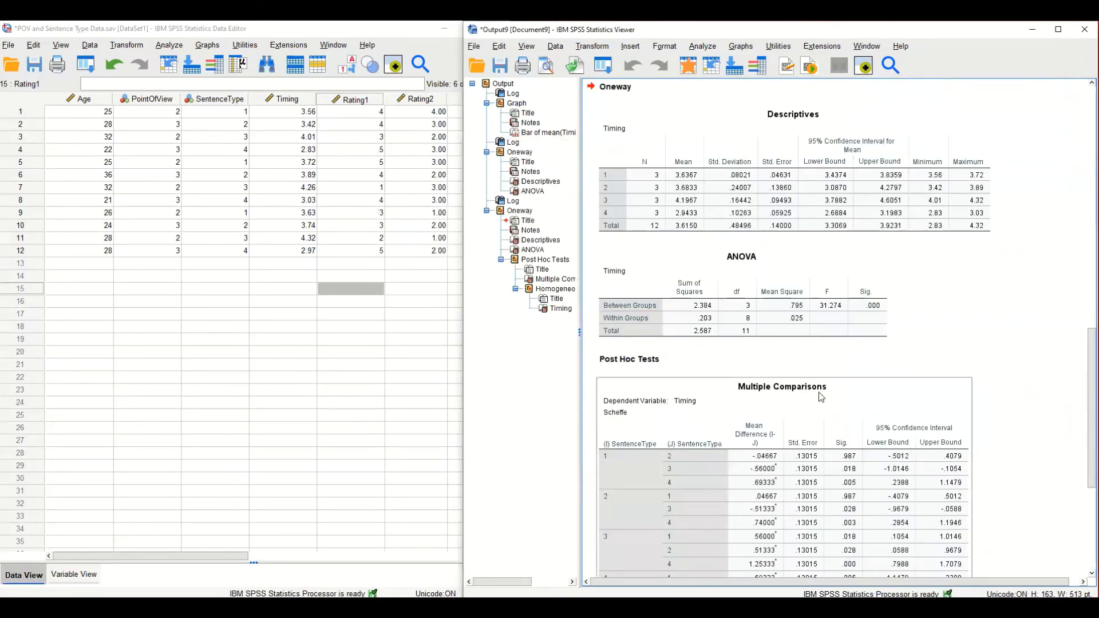
Compare the Descriptives and ANOVA tables of the new Oneway output with those of the first run.
scroll(819, 392, down, 5)
scroll(818, 393, up, 6)
scroll(808, 324, up, 4)
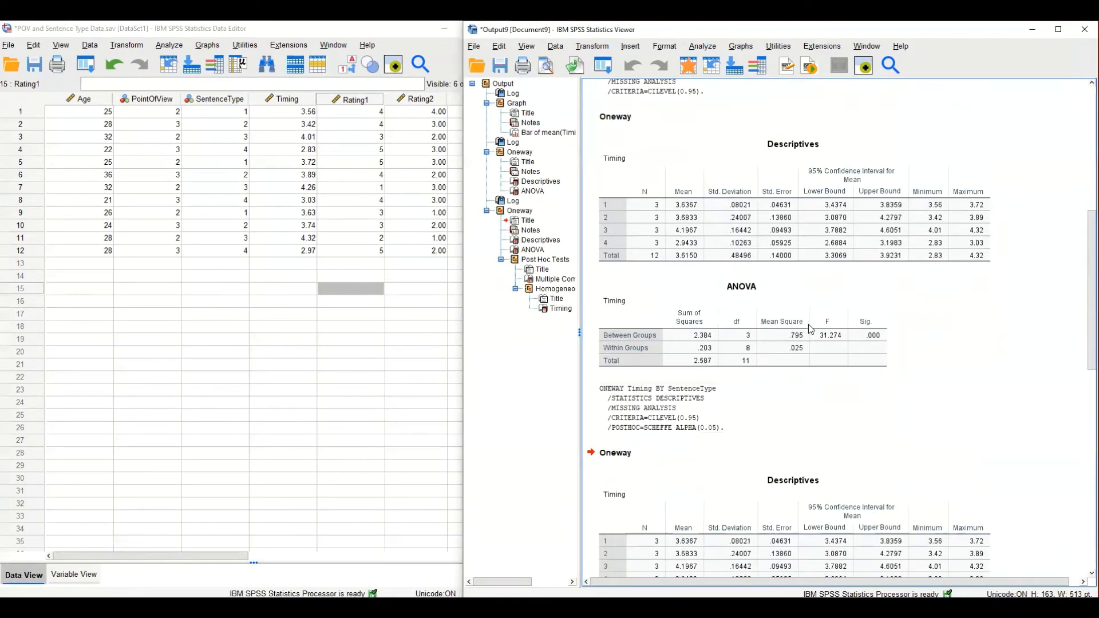
scroll(808, 324, up, 3)
scroll(808, 324, down, 7)
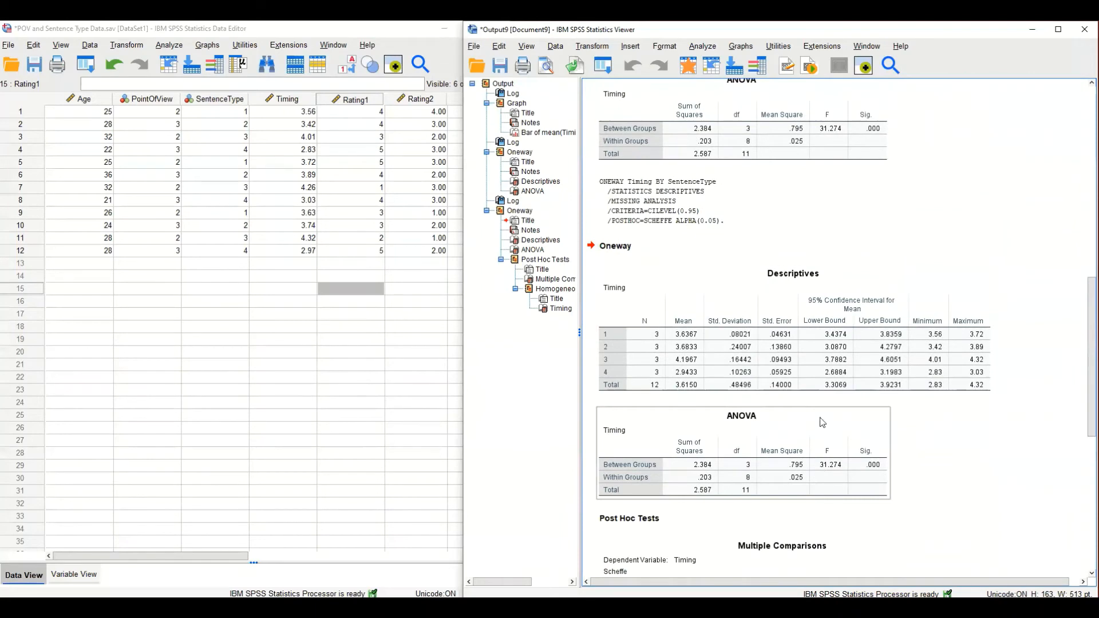
scroll(794, 452, down, 3)
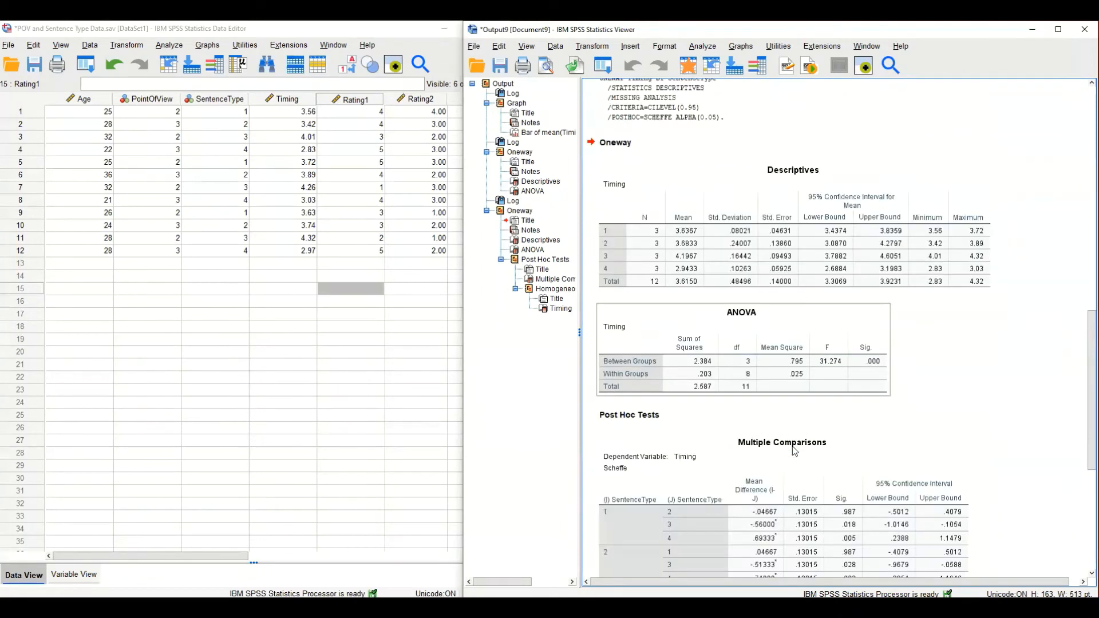
Examine the Scheffe Multiple Comparisons and Homogeneous Subsets tables against the bar chart of mean Timing by SentenceType.
scroll(756, 452, down, 2)
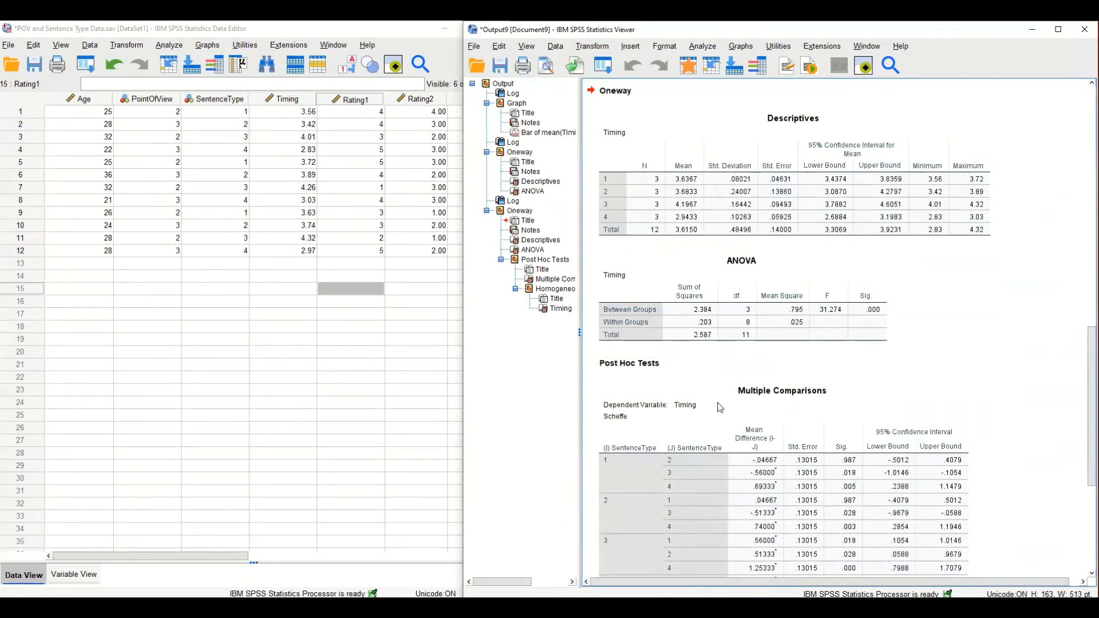
scroll(720, 407, down, 2)
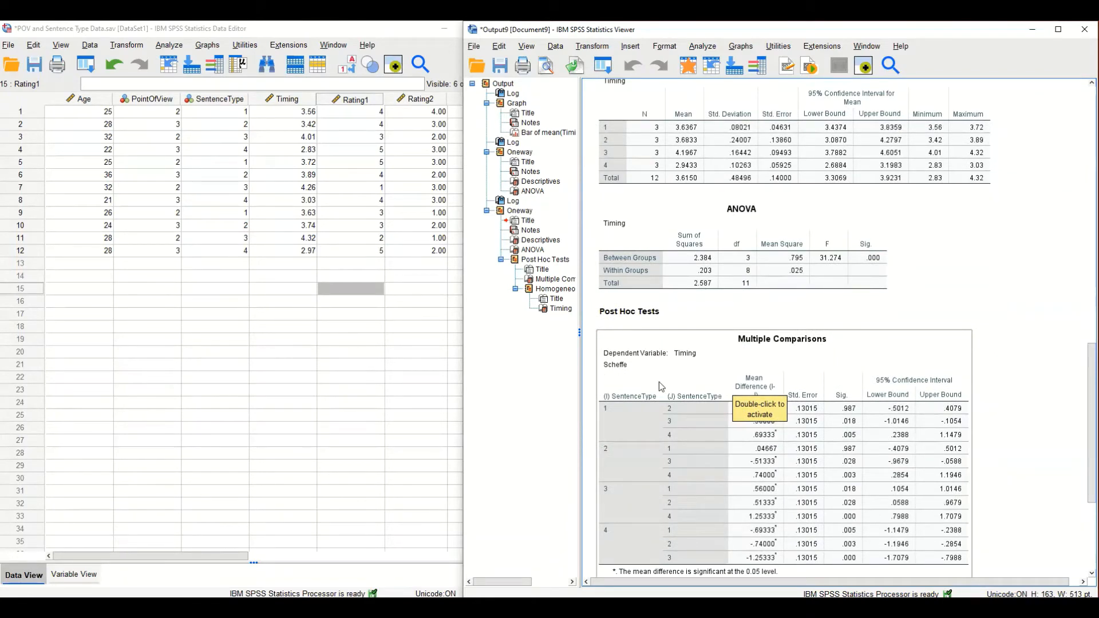
scroll(659, 381, down, 5)
scroll(877, 353, up, 2)
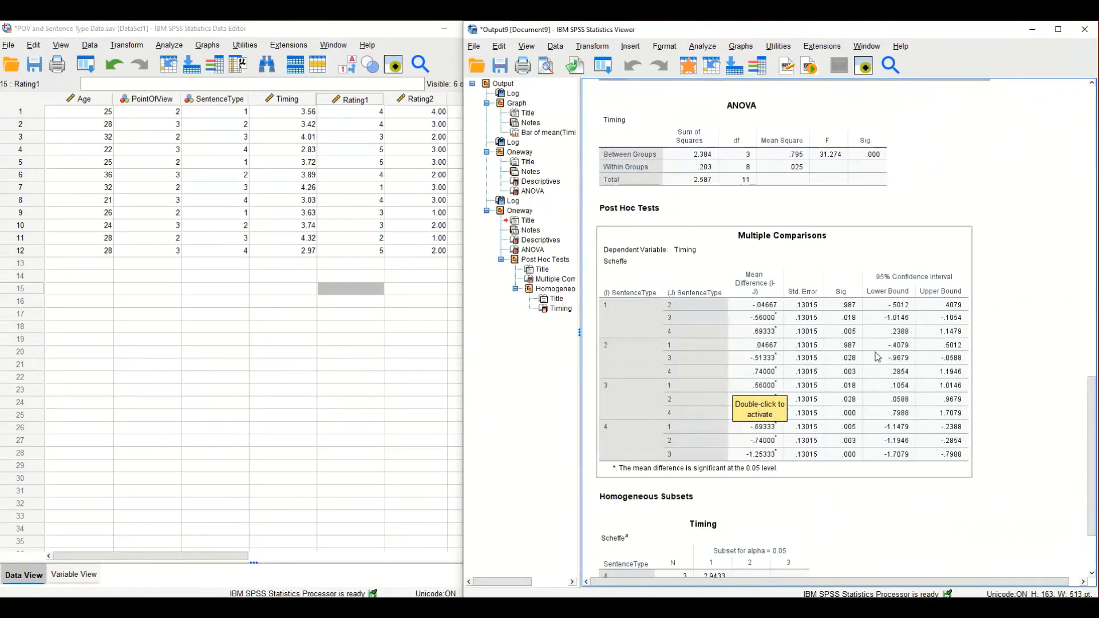
scroll(878, 356, down, 3)
scroll(878, 356, up, 3)
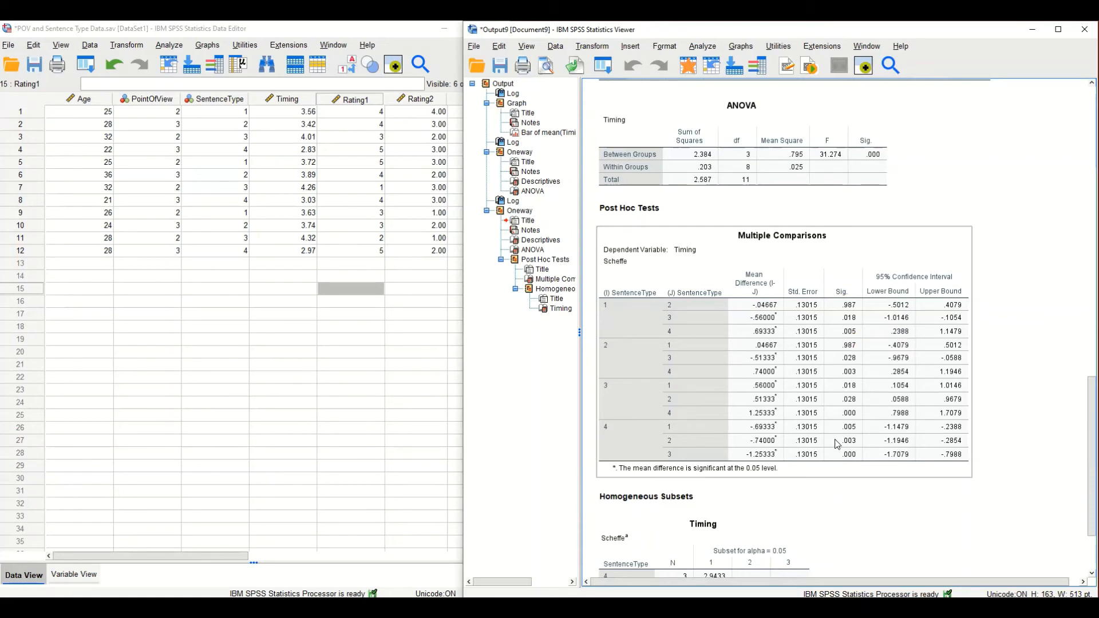
scroll(886, 375, up, 10)
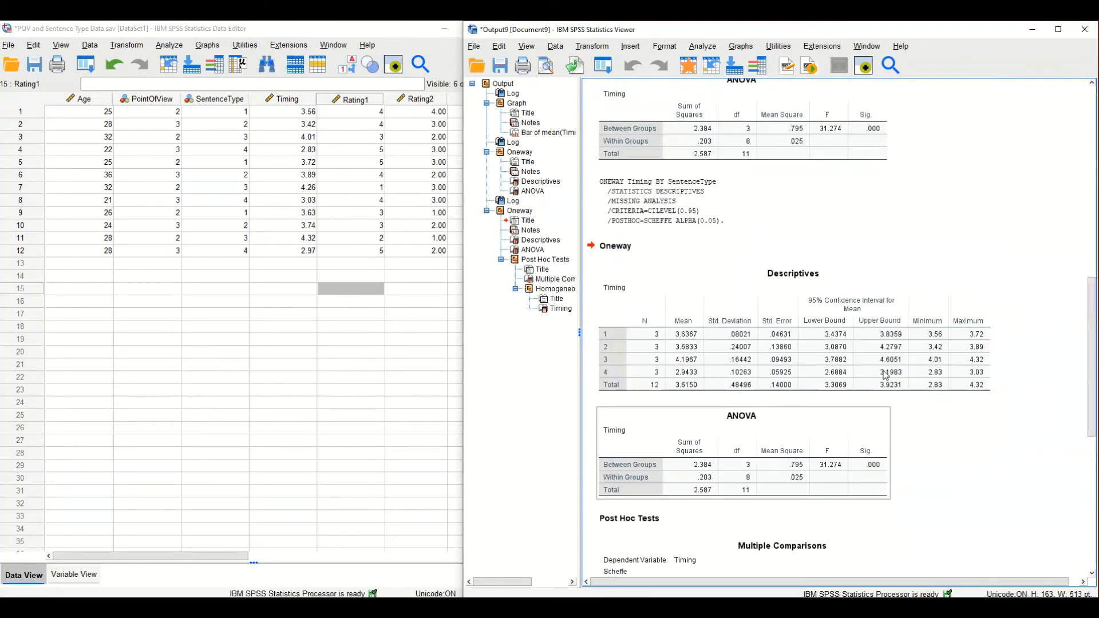
scroll(887, 375, up, 18)
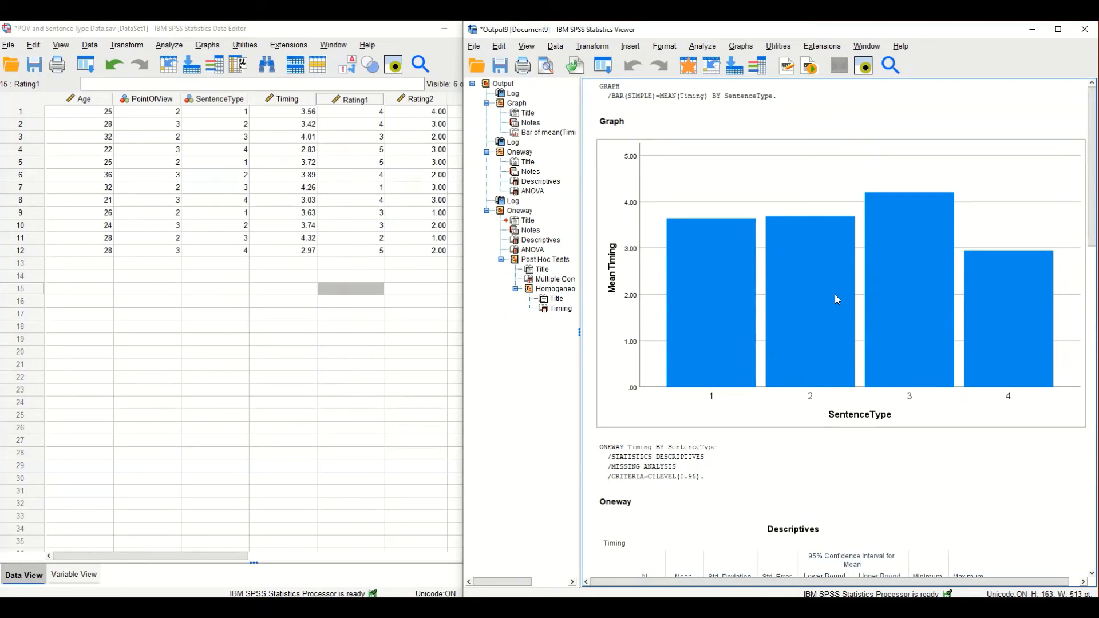
scroll(835, 298, down, 15)
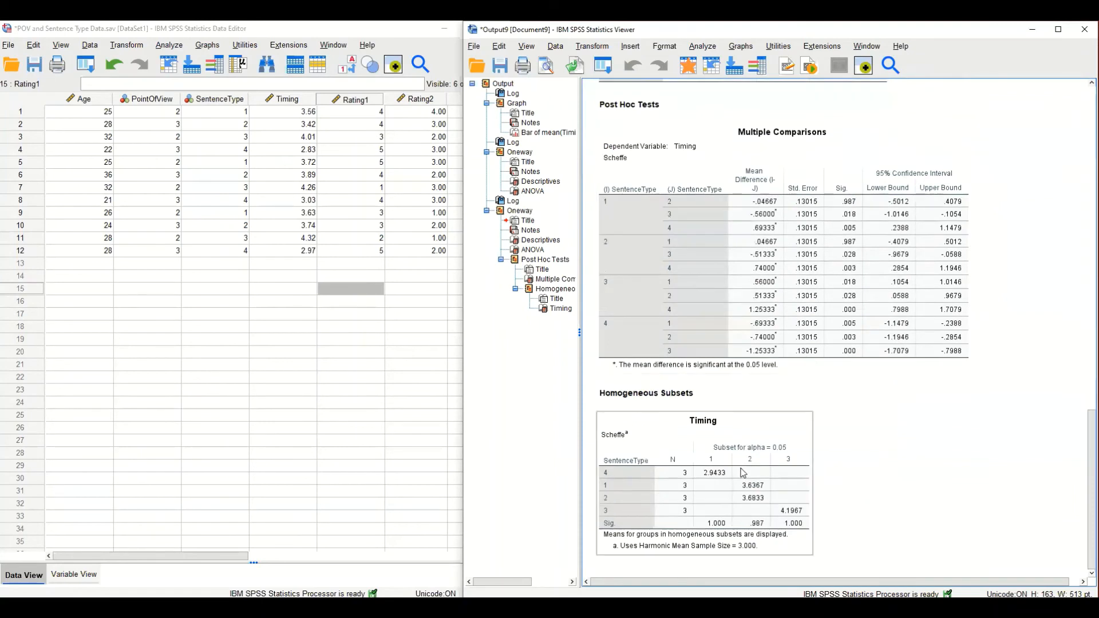
Insert a new text block after the Homogeneous Subsets table reading "A one-way analysis of variance revealed significant differences between the groups".
click(743, 473)
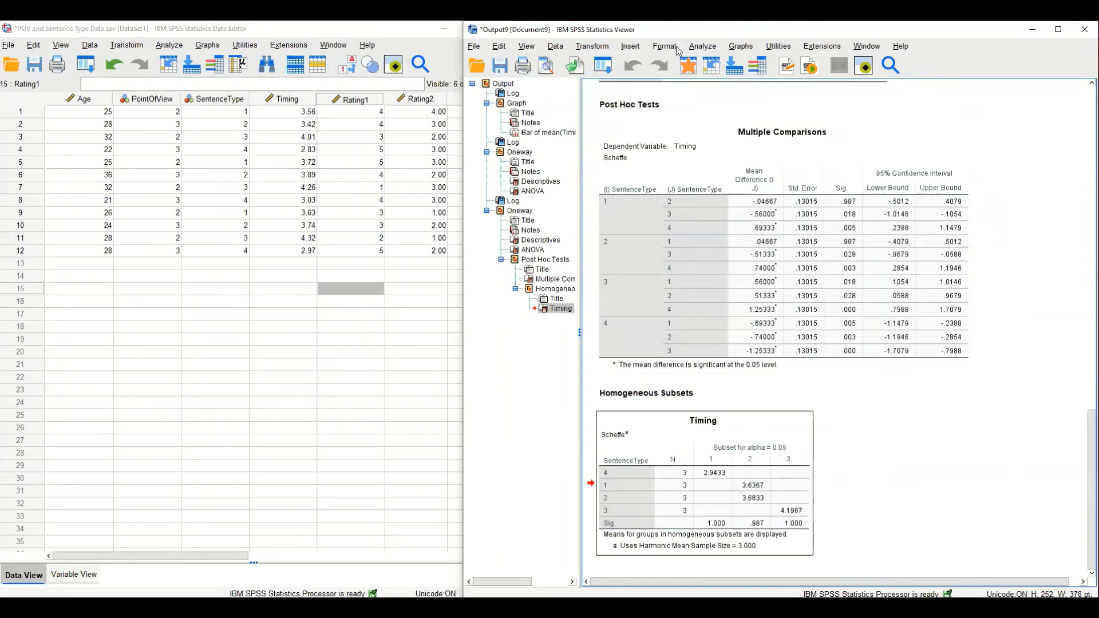
click(630, 45)
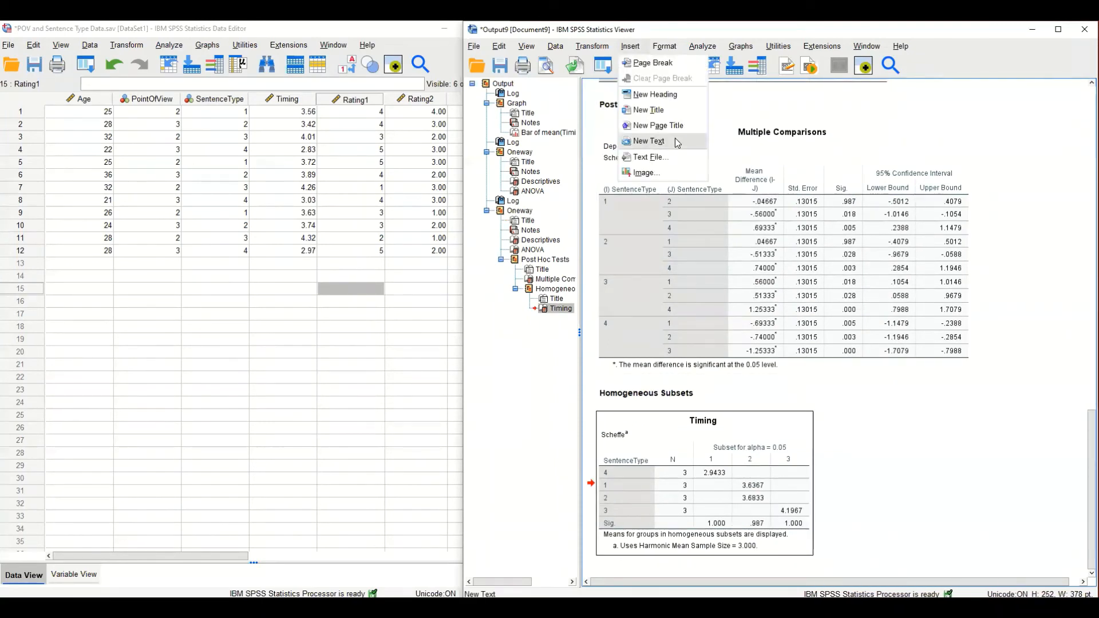
click(676, 141)
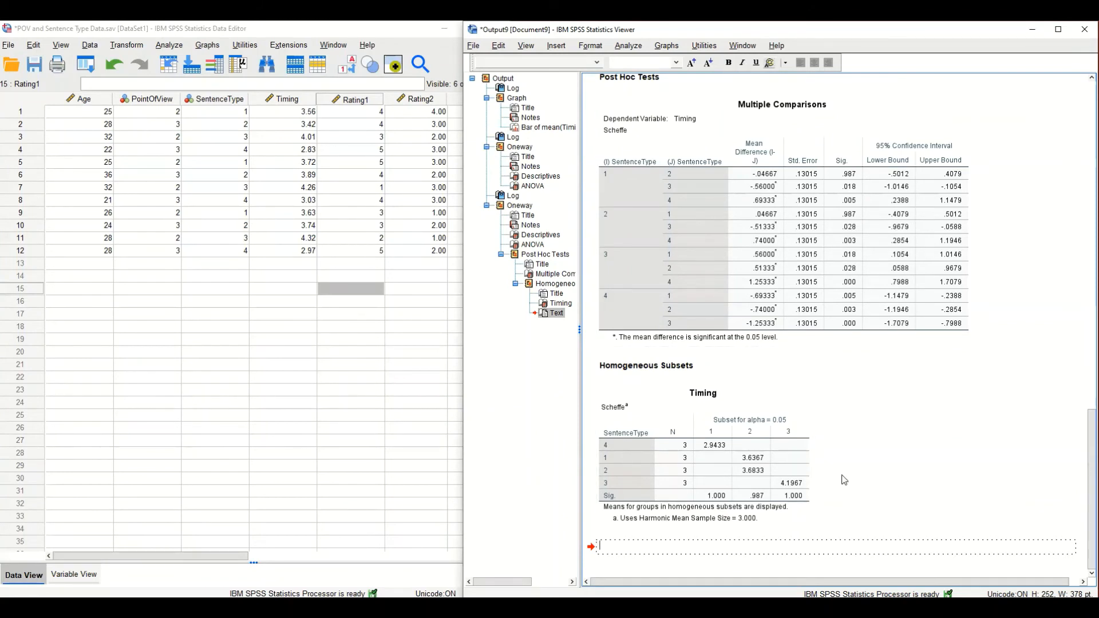
text(on)
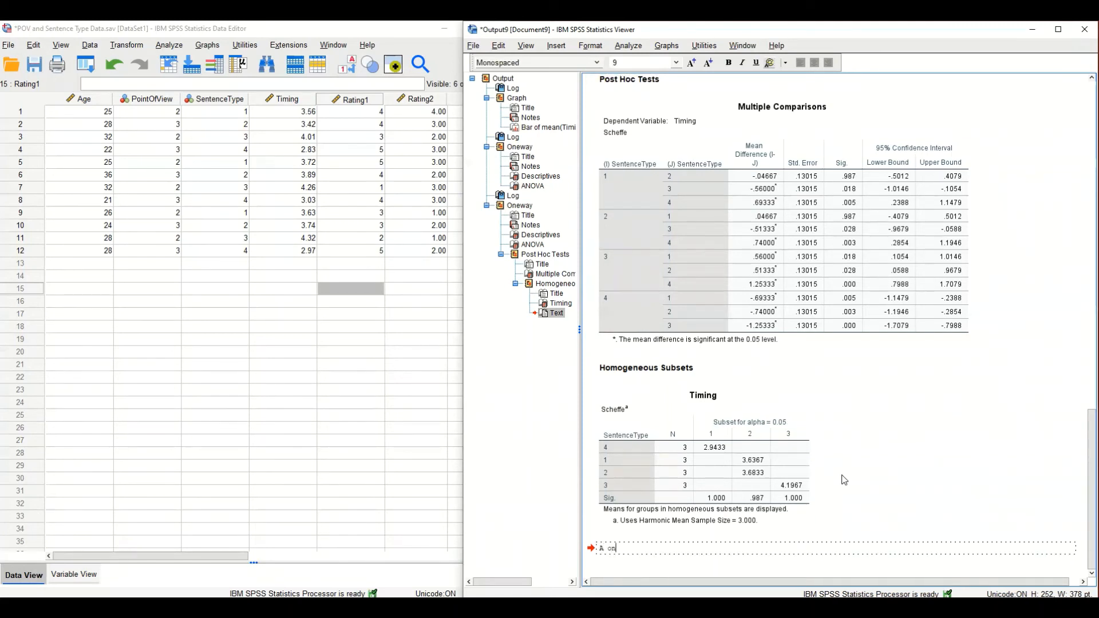
text(e-way analy)
text(sis of varia)
text(nce)
text( rea)
text(vealed sig)
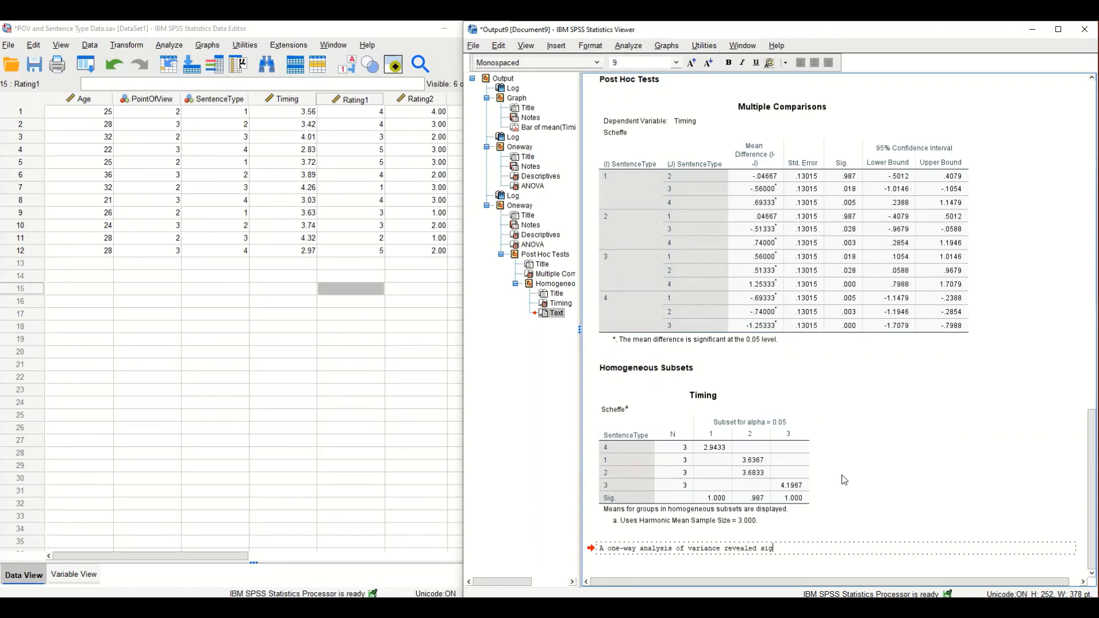
text(nificant differences between the groups)
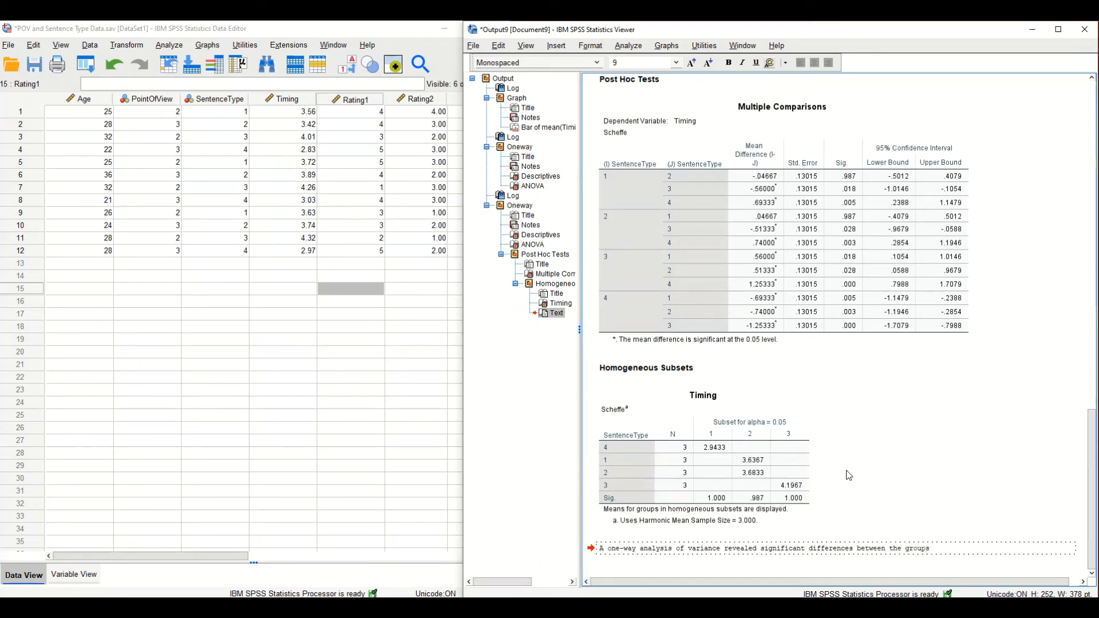
Append the F statistic from the ANOVA table to the sentence as ", F(3,8) = 31.27".
scroll(850, 457, up, 10)
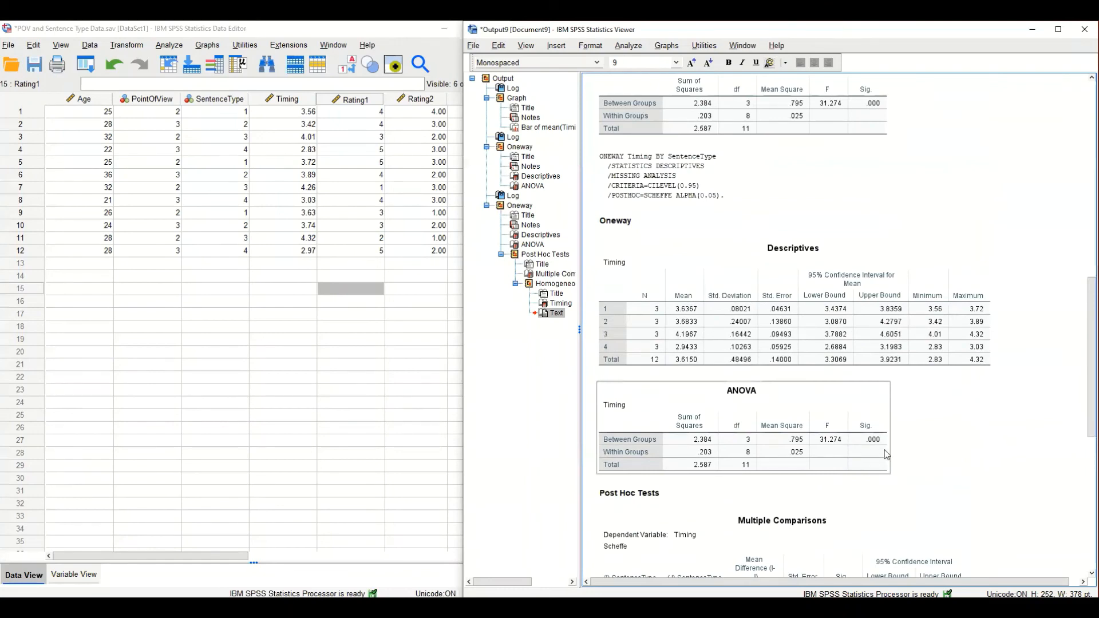
scroll(861, 446, down, 10)
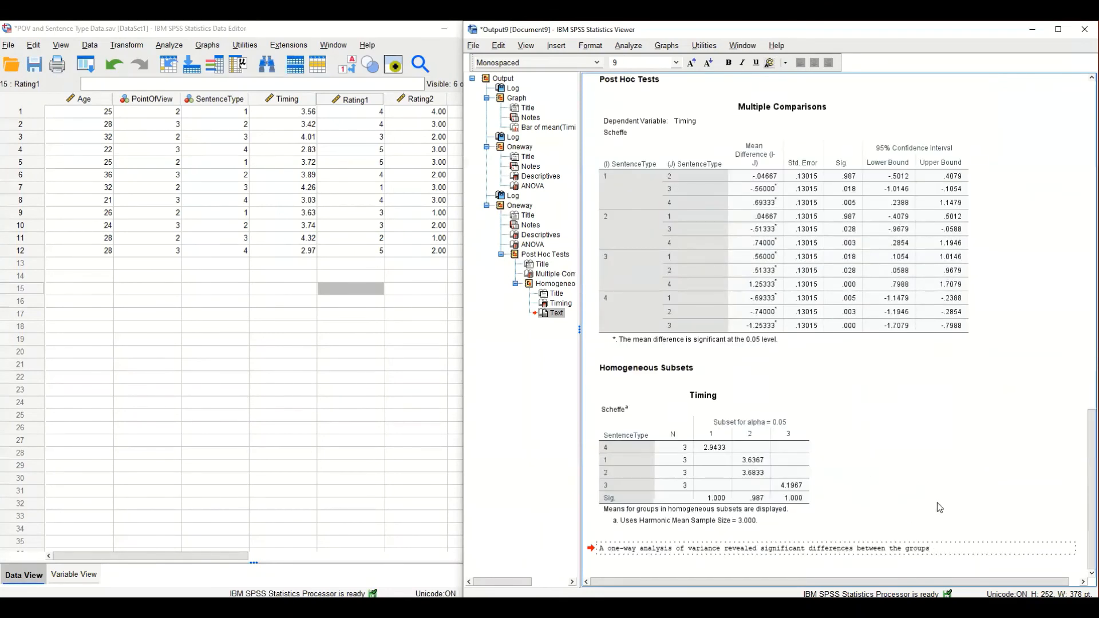
text(, F()
scroll(935, 495, up, 3)
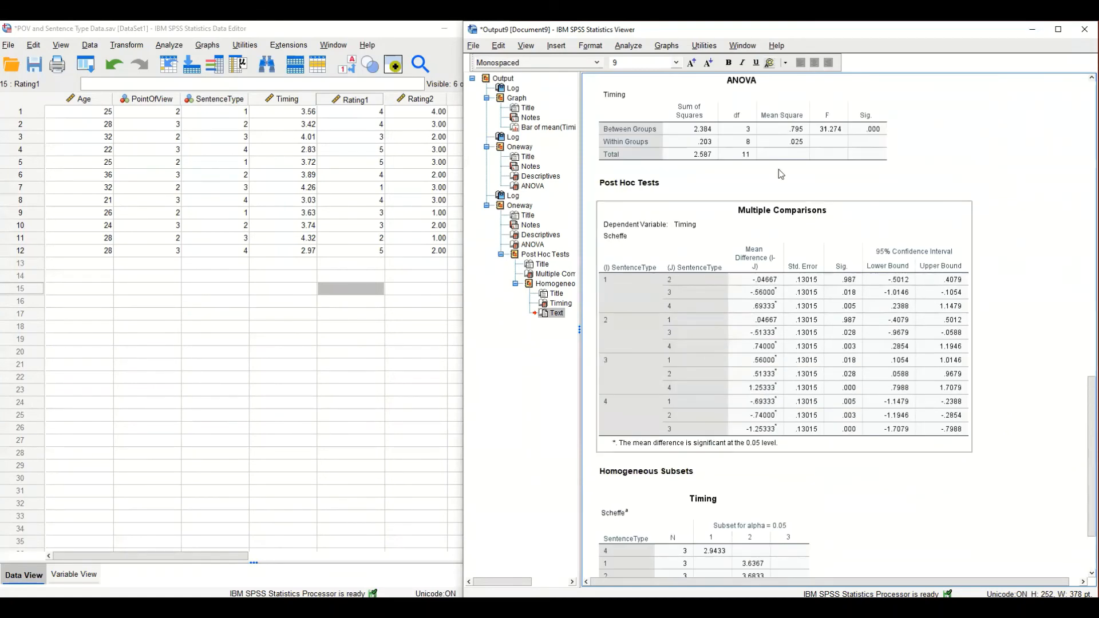
scroll(830, 314, down, 3)
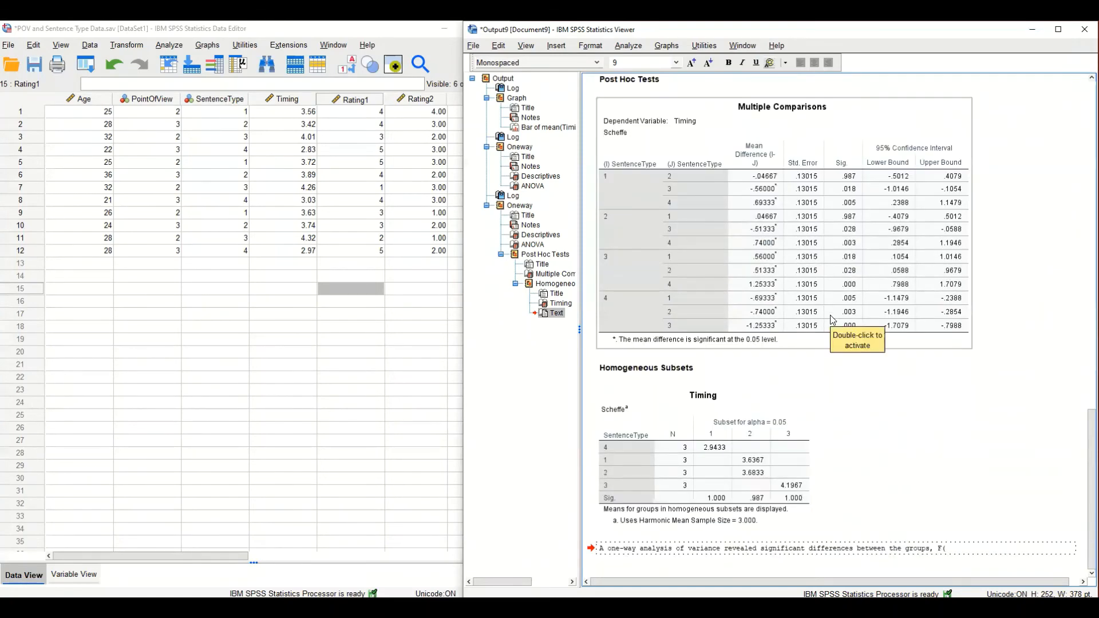
text(3,8) =)
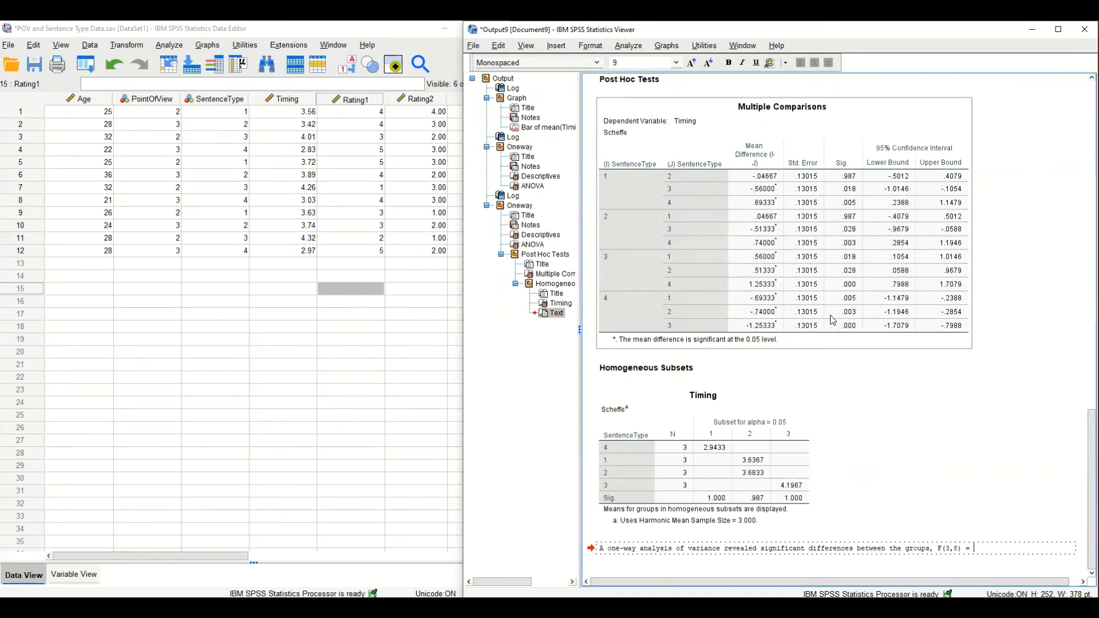
scroll(831, 320, up, 5)
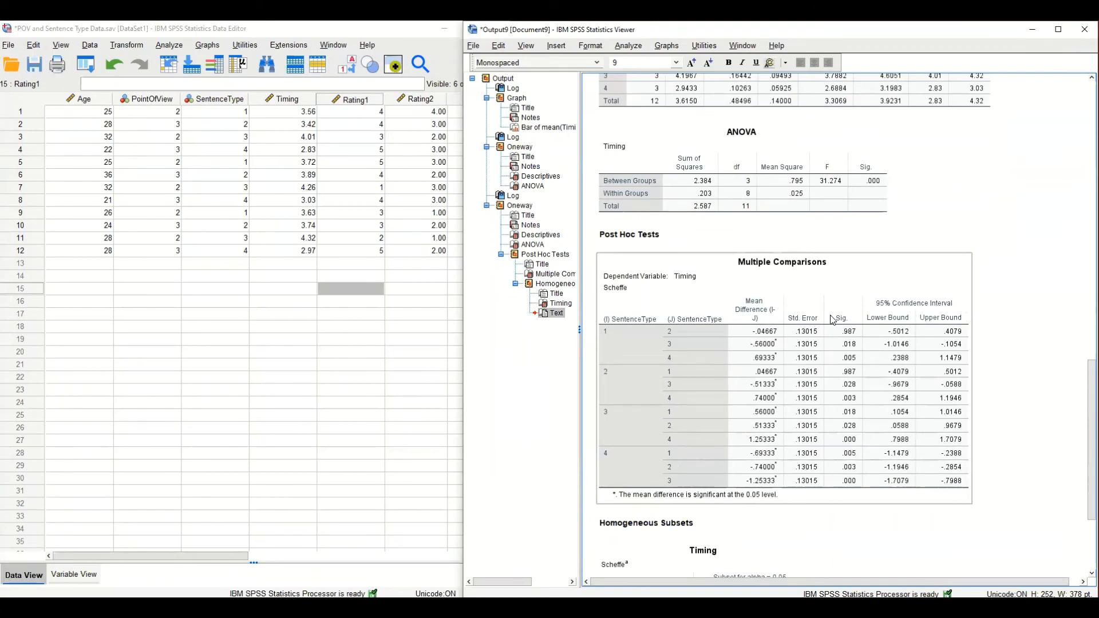
scroll(831, 319, down, 5)
text(3)
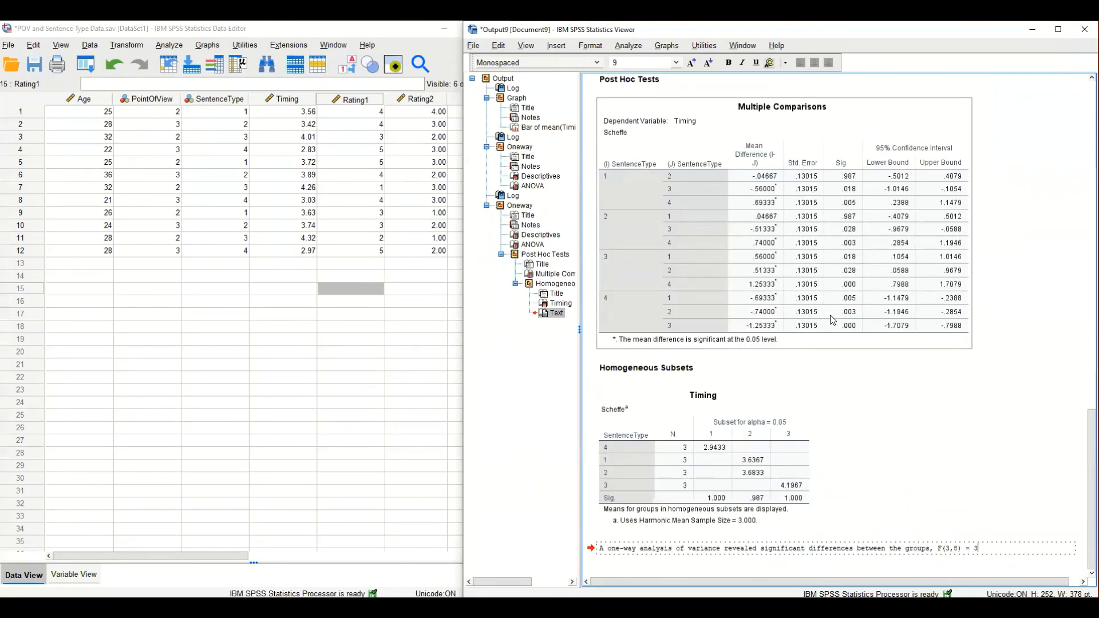
text(1.27, p =)
Append the significance level to the sentence as ", p < .001.".
scroll(820, 285, up, 5)
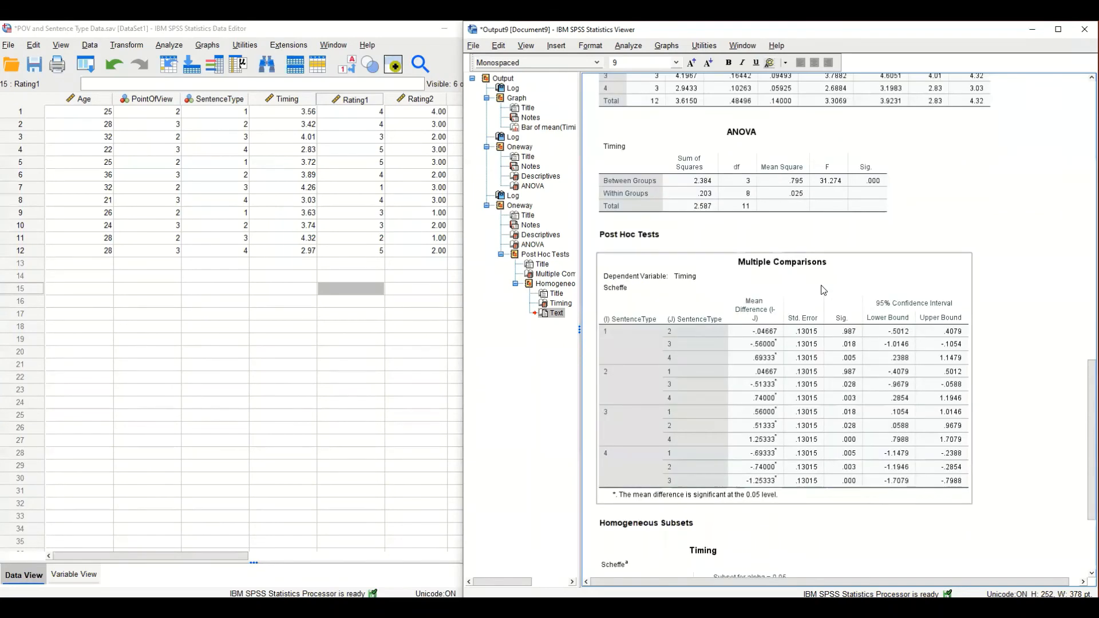
scroll(820, 285, down, 5)
key(BackSpace)
key(BackSpace)
key(BackSpace)
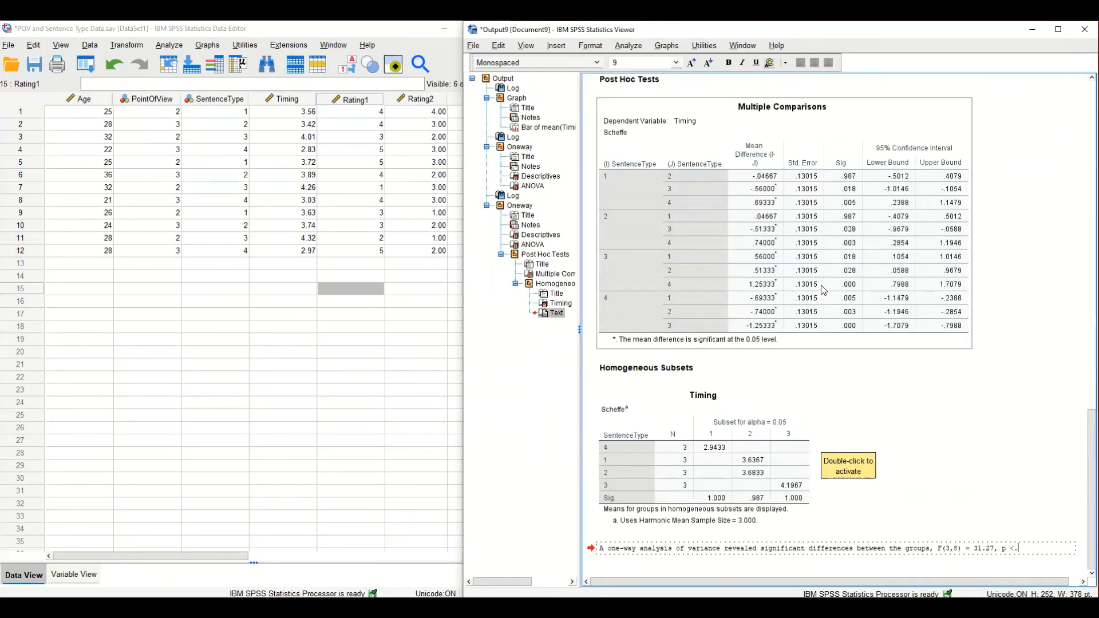
text(< .)
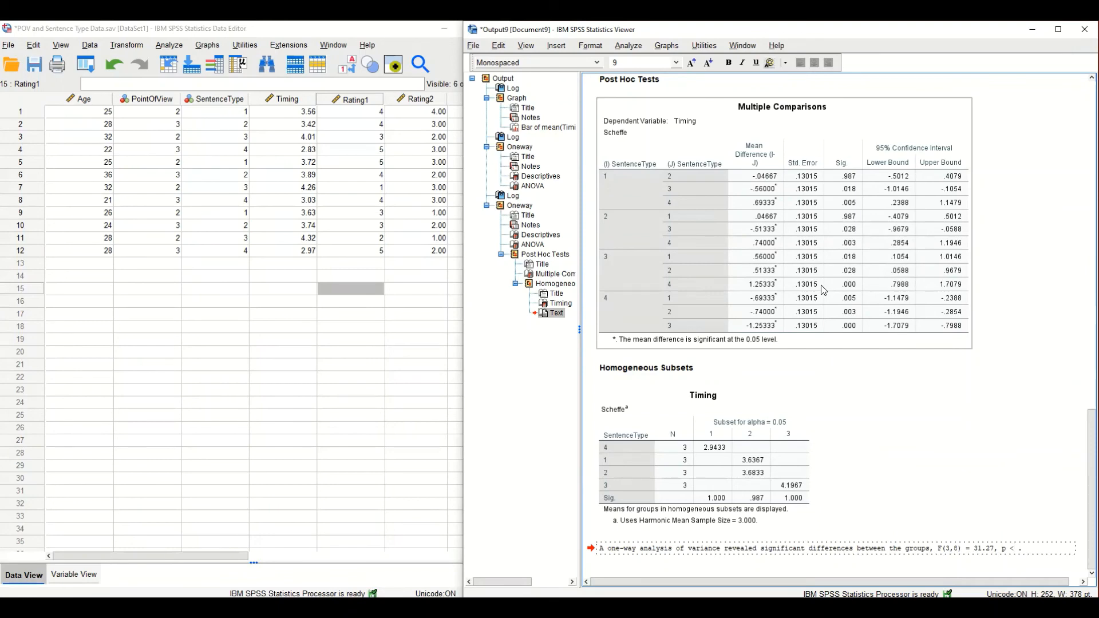
text(001)
Begin a second sentence in the text block with "Post hoc comparisons using the Scheffe test revealed that group".
text(Post)
text(co)
text(c compari)
text(sons)
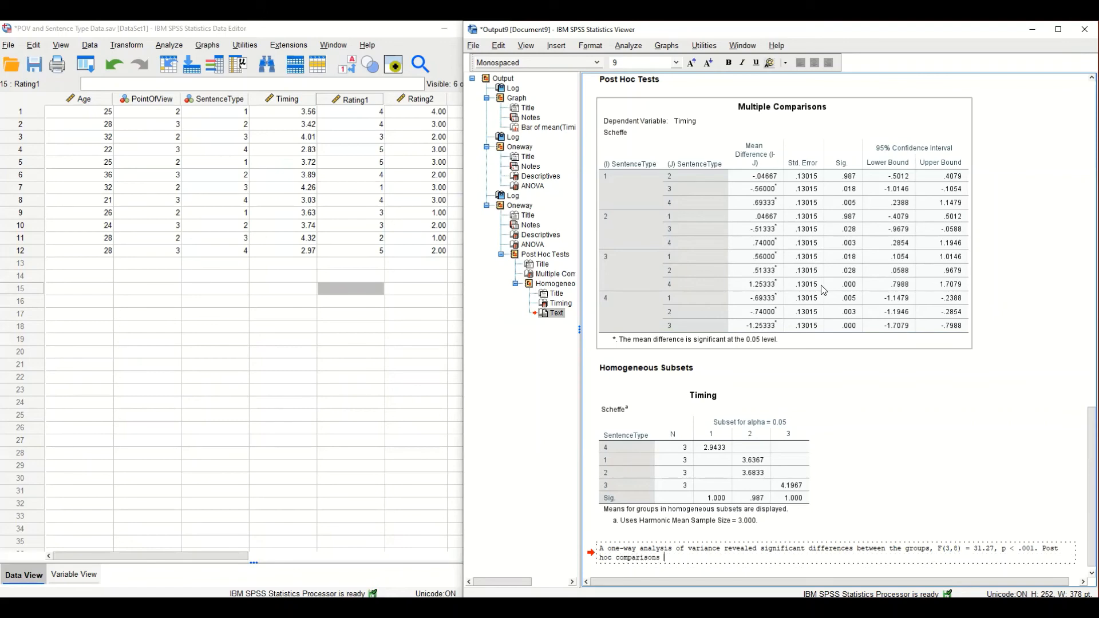
text( using the Scheffe test revealed that group)
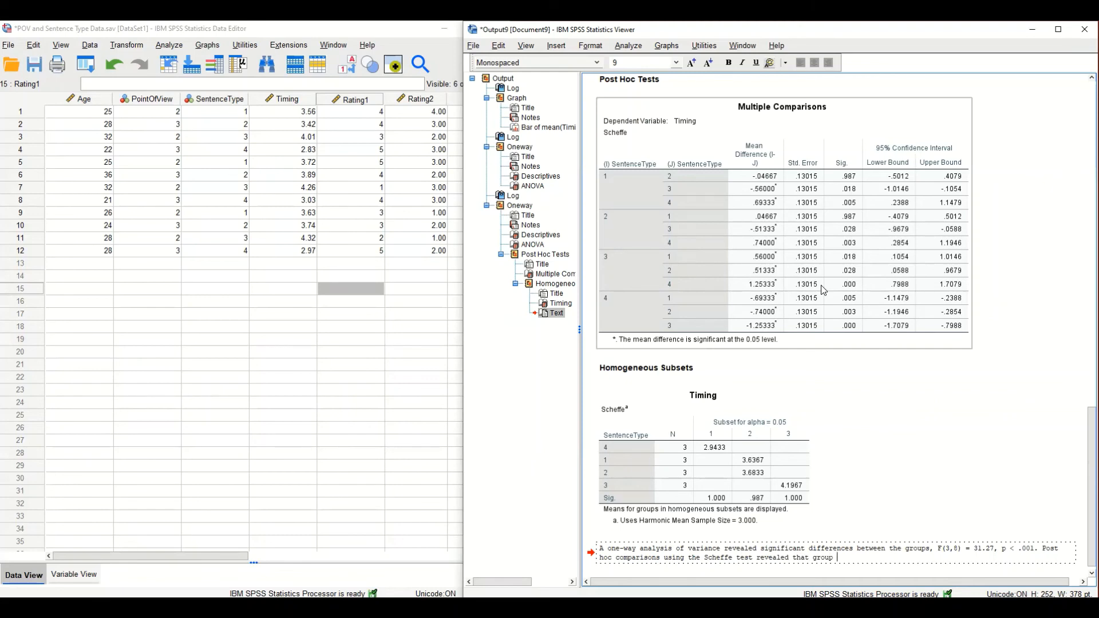
Replace the last word "group" in the text block with "sentence type 3".
key(ctrl+shift+Left)
text(stent)
key(BackSpace)
key(BackSpace)
key(BackSpace)
key(BackSpace)
text(entence type 3 was faster than all of the other sentence)
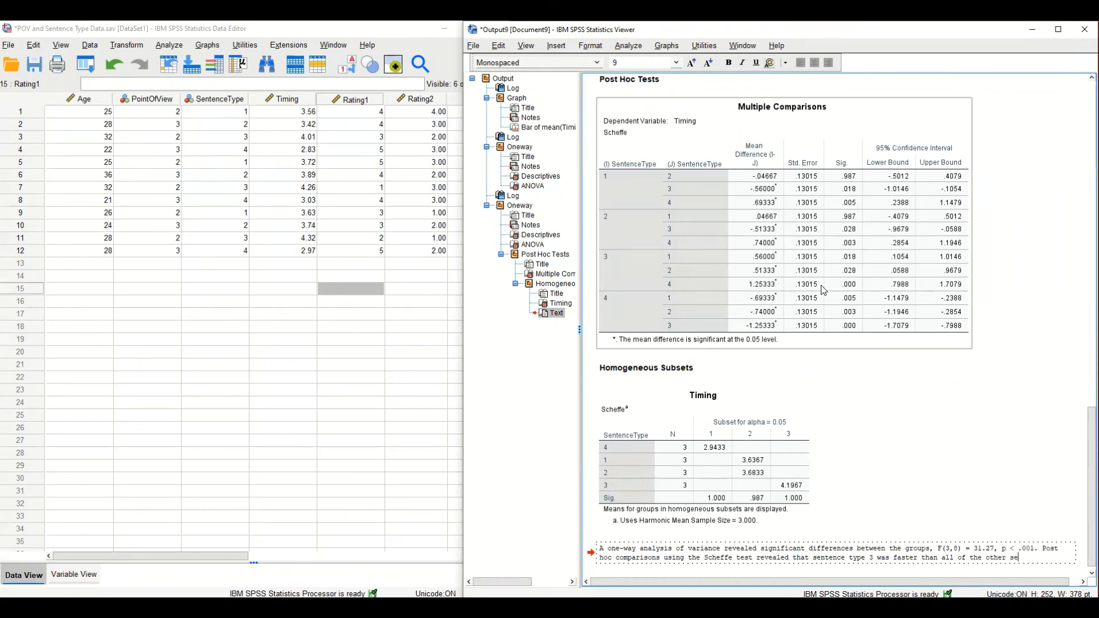
text( types.)
Continue the post hoc sentence with "was faster than all of the other sentence types", without a closing period.
key(BackSpace)
Finish the post hoc sentence with "and sentence type 4 was slower than all of the other sentence types.".
text(and sentence type )
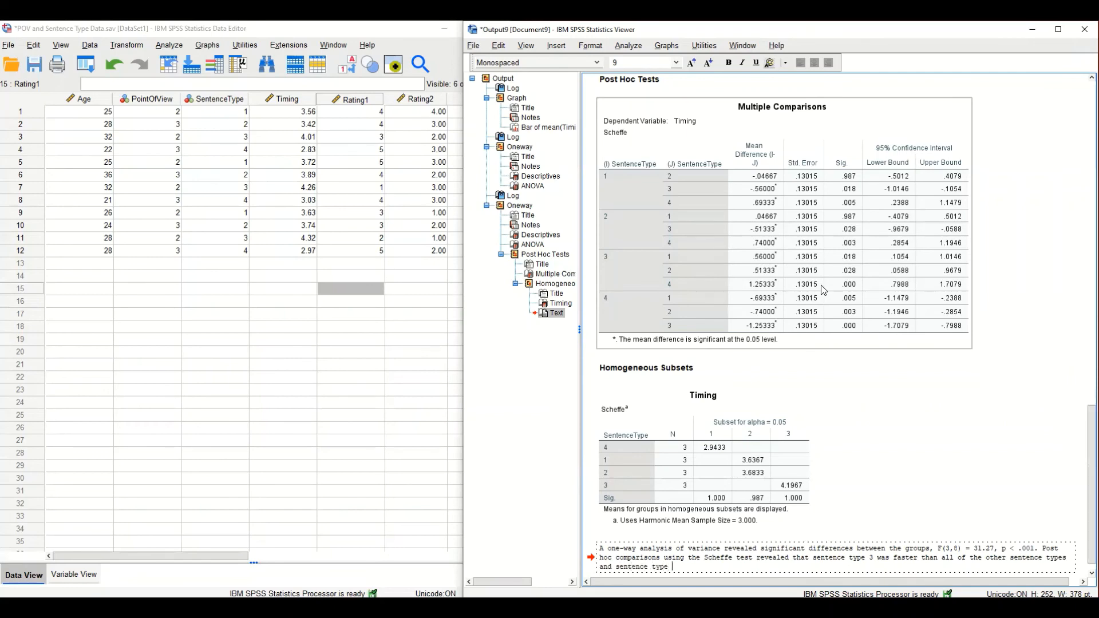
text(4 was slower than all of the other sent)
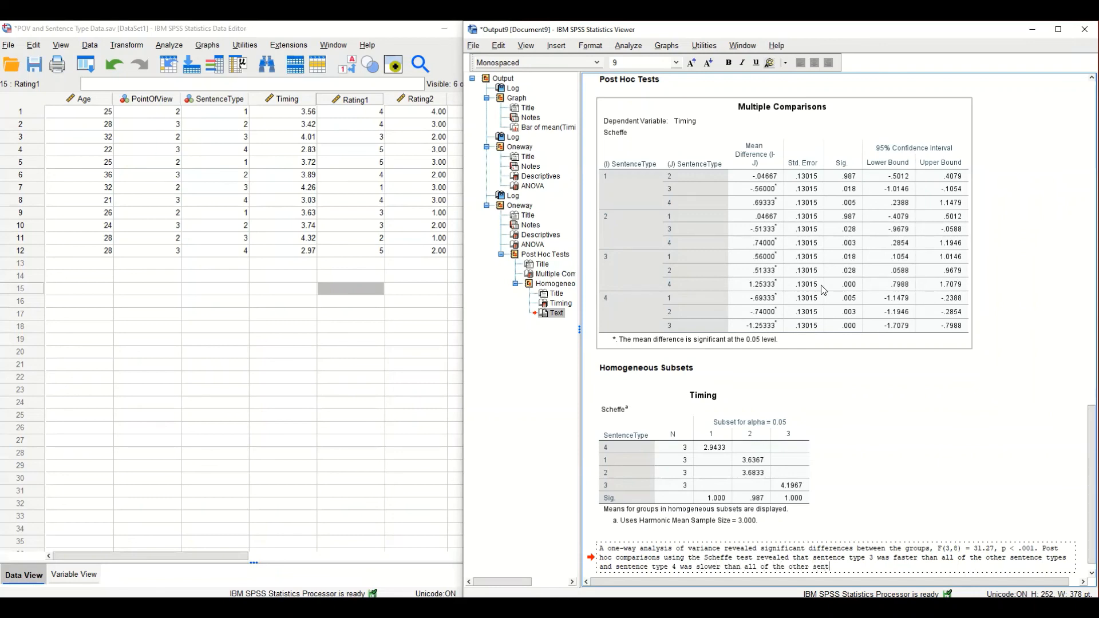
text(ence types. There was no significant differ)
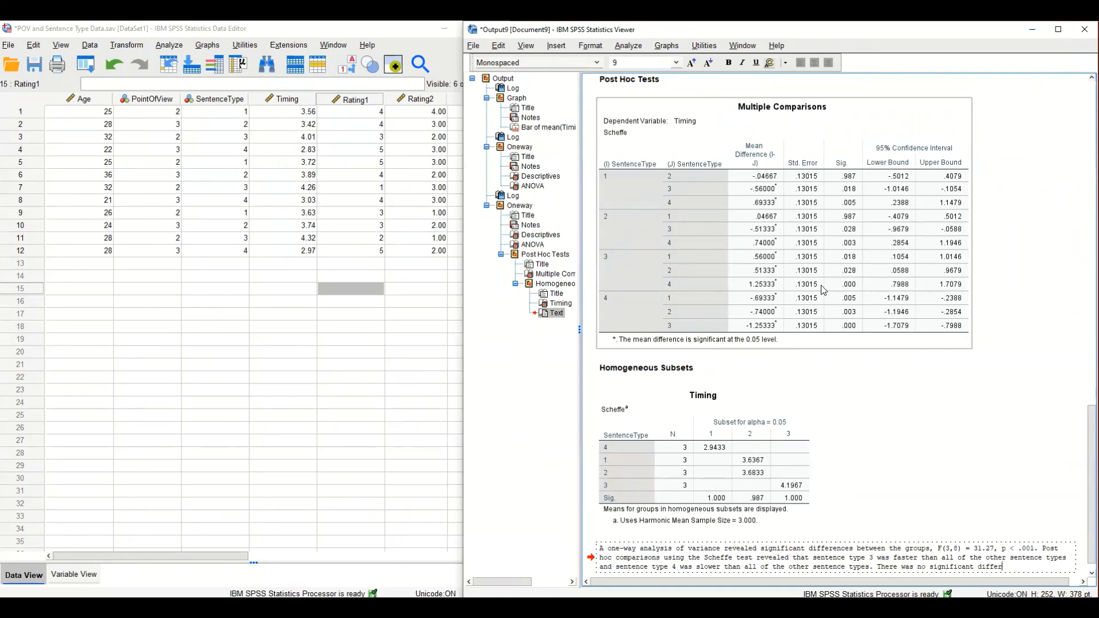
text(ence between senten)
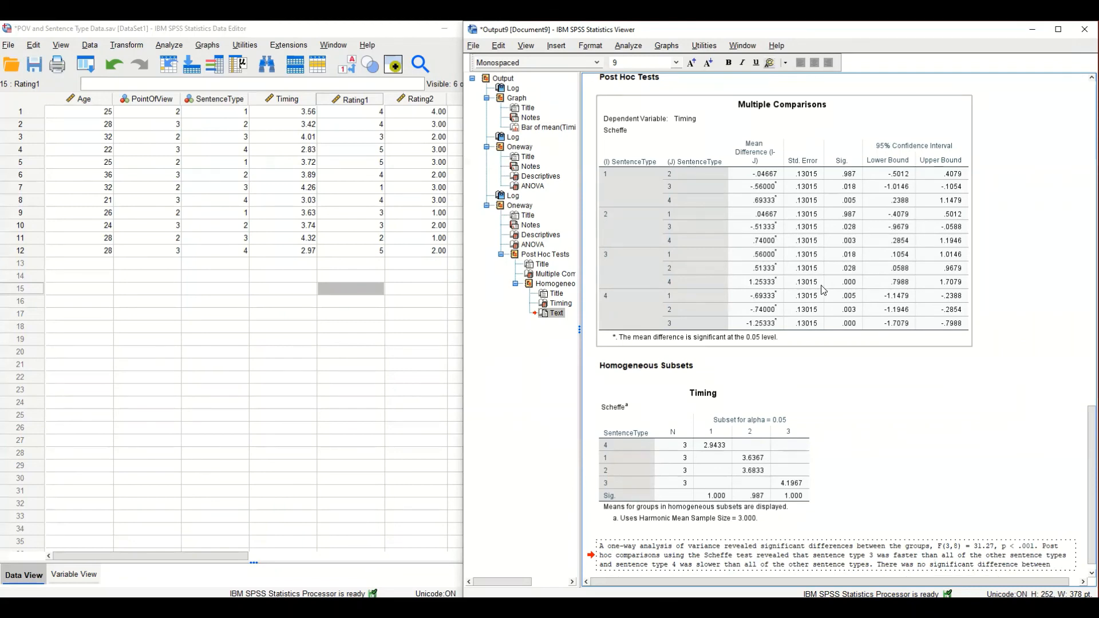
Begin a third sentence in the text block with "There was no significant difference between".
key(ctrl+shift+Left)
text(types)
scroll(835, 416, down, 1)
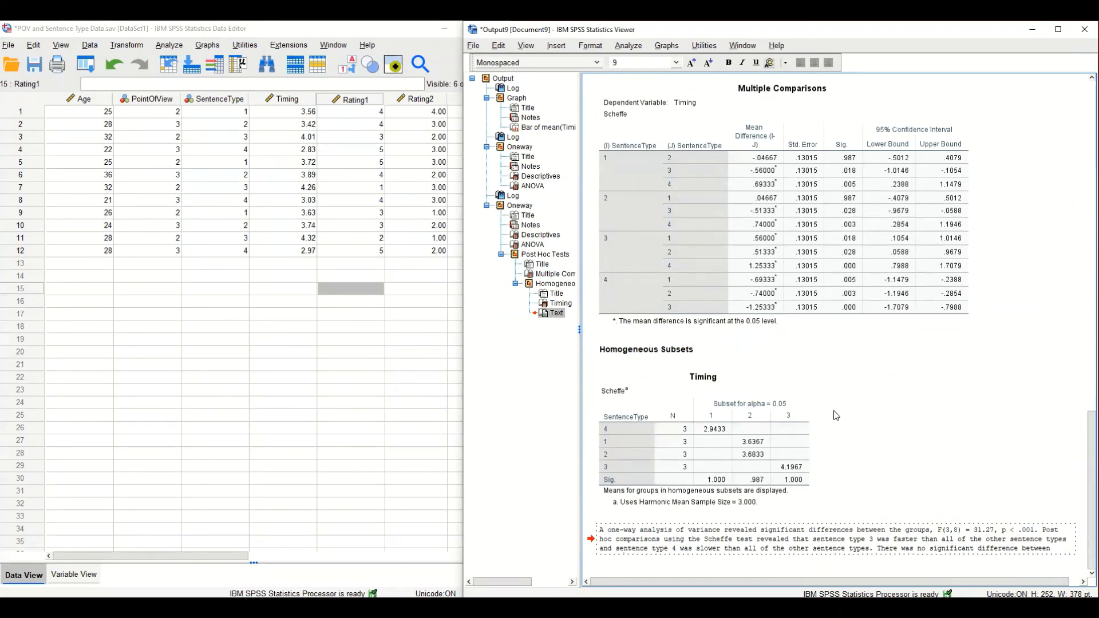
Complete the third sentence with "sentence types 1 and 2." and finish editing the text block.
text(sentent)
key(BackSpace)
text(ce teypes)
key(BackSpace)
key(BackSpace)
key(BackSpace)
key(BackSpace)
key(BackSpace)
text(ypes 1 and 2.)
drag(942, 530, 938, 529)
key(Escape)
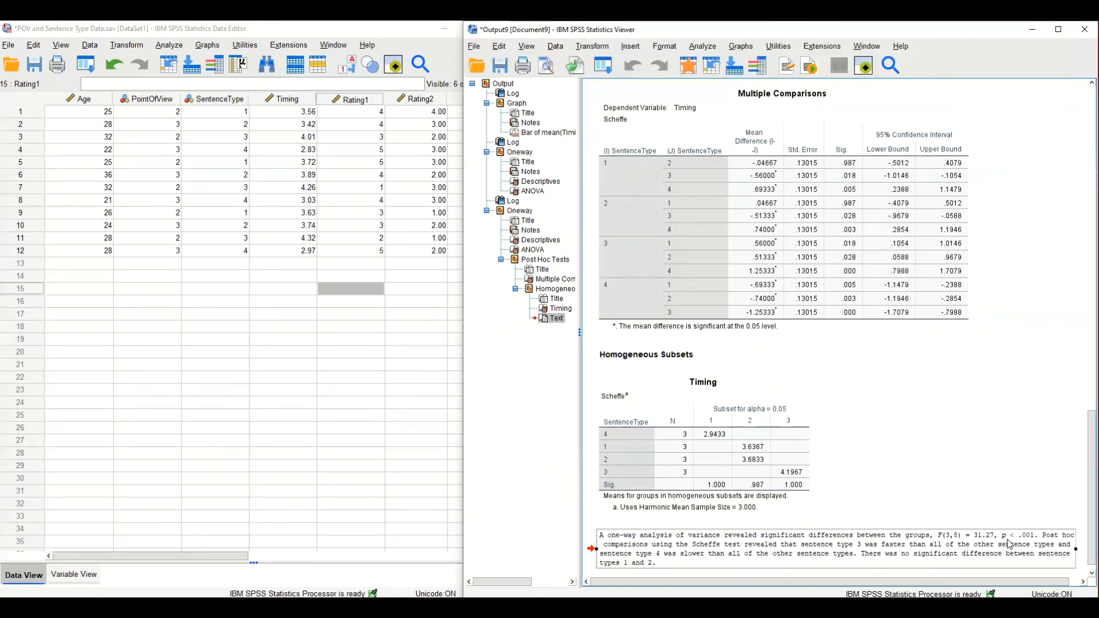